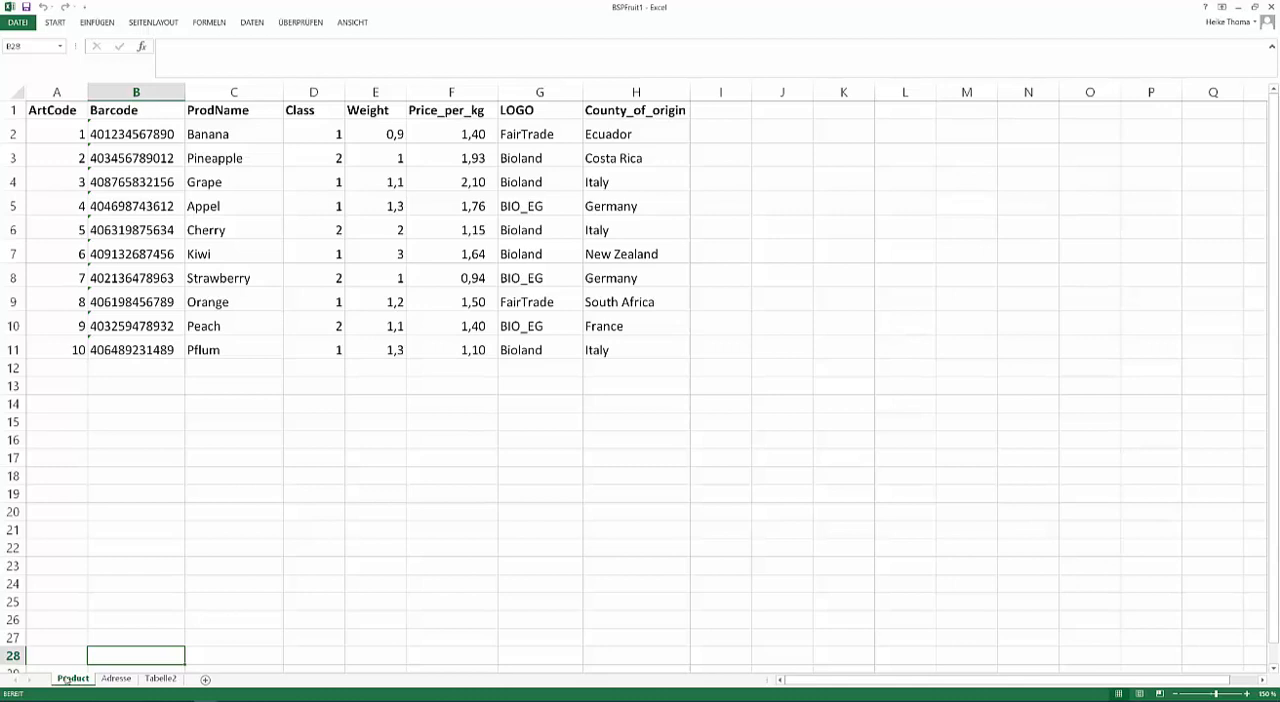
Switch to Cablabel S3 Laser and examine the product name, price and barcode objects on the Banana label.
key("alt+Tab")
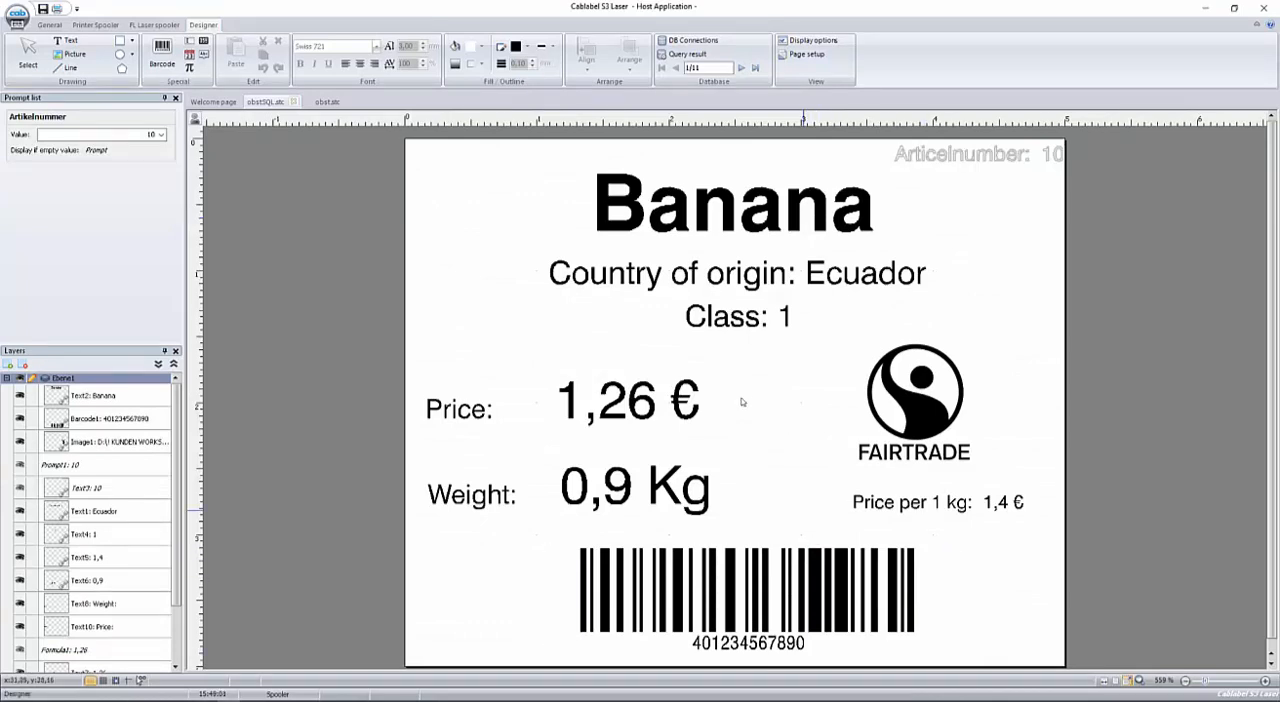
left_click(648, 262)
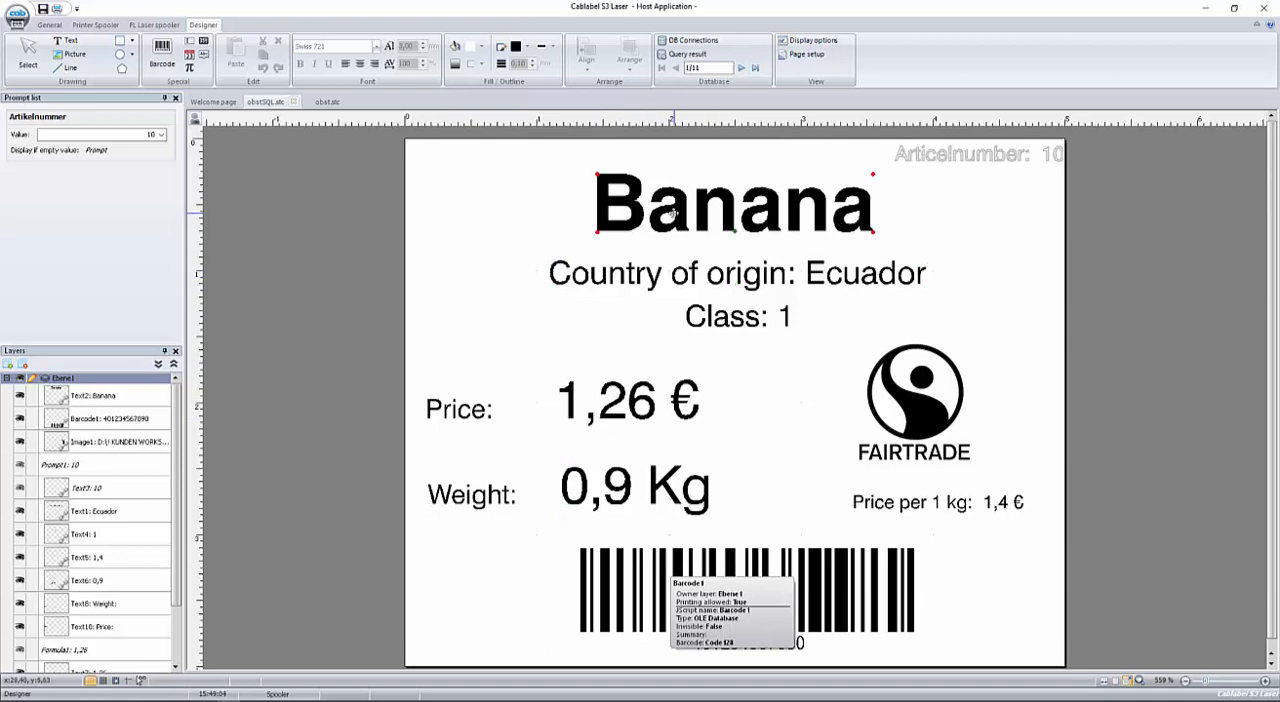
left_click(574, 412)
left_click(621, 604)
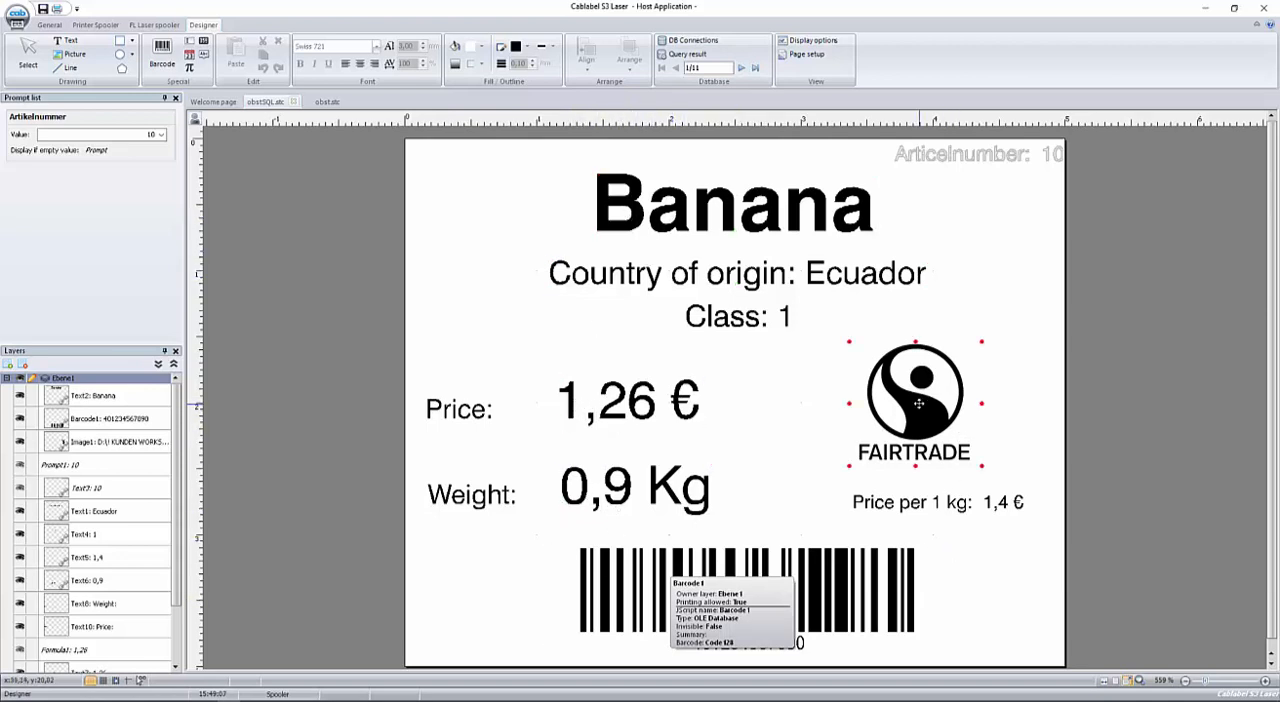
Preview the label's database records one after another, from Banana to Strawberry.
left_click(741, 69)
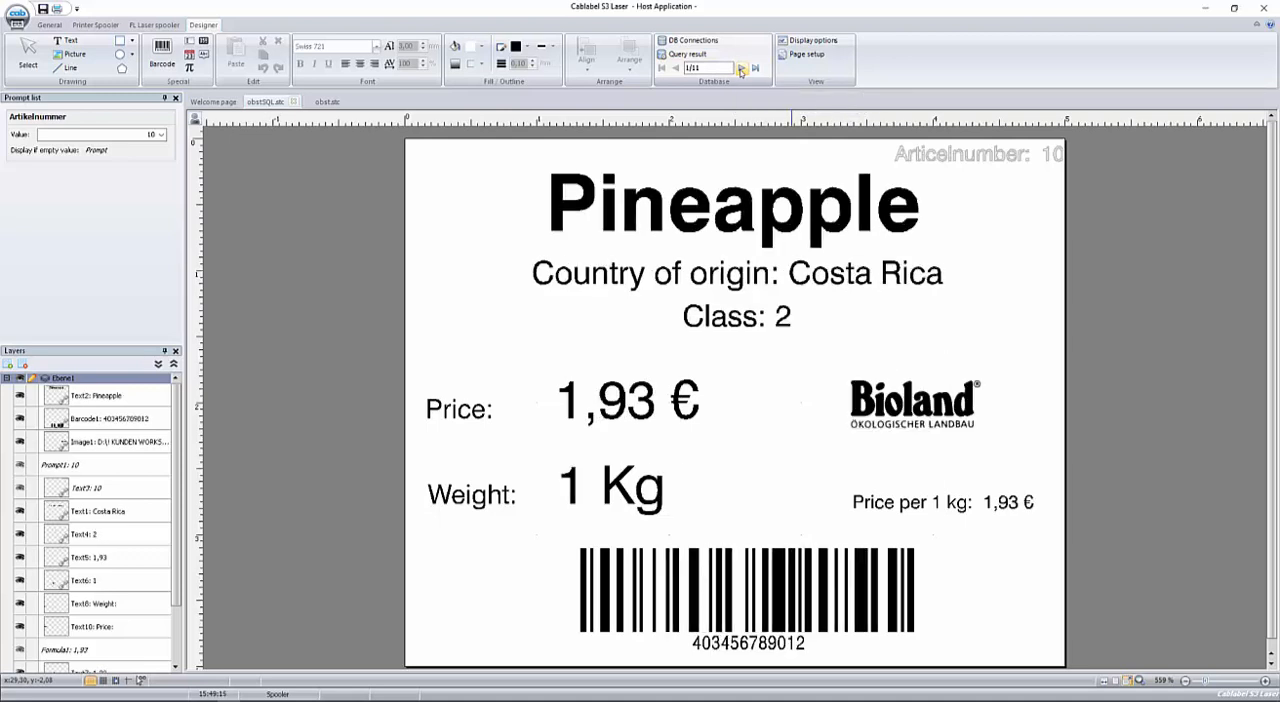
left_click(741, 69)
left_click(741, 69)
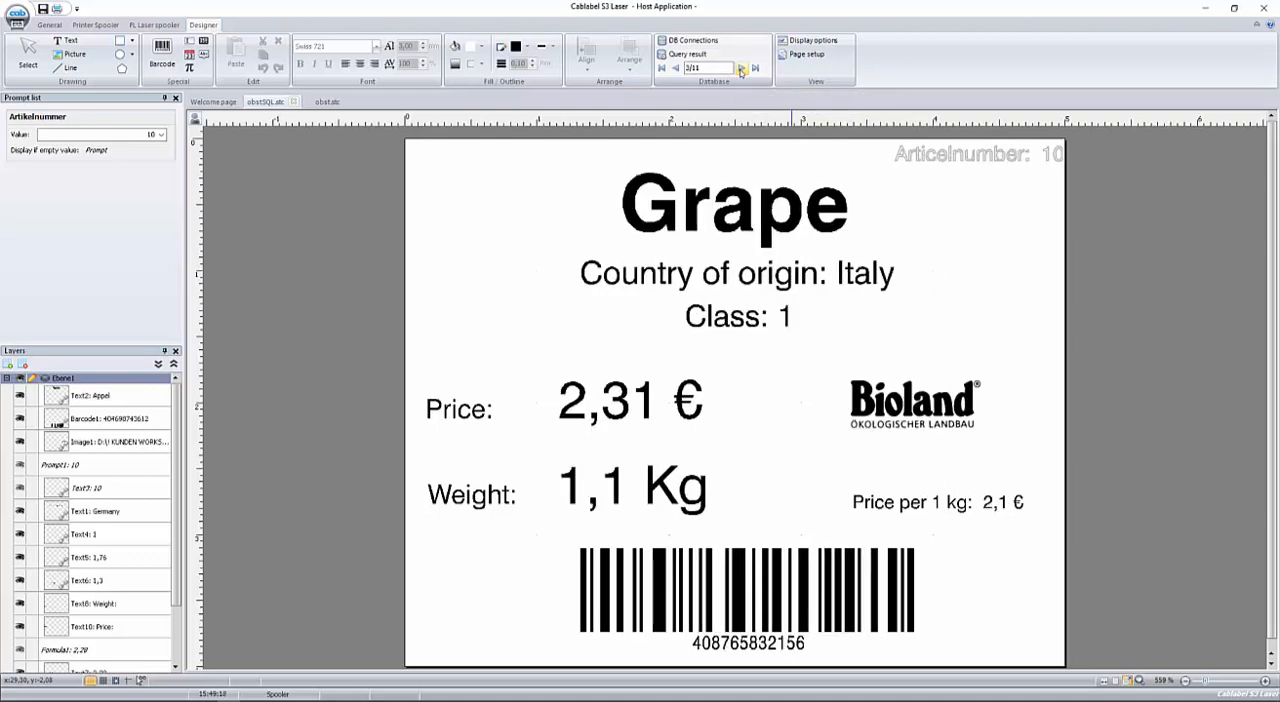
left_click(741, 69)
left_click(741, 69)
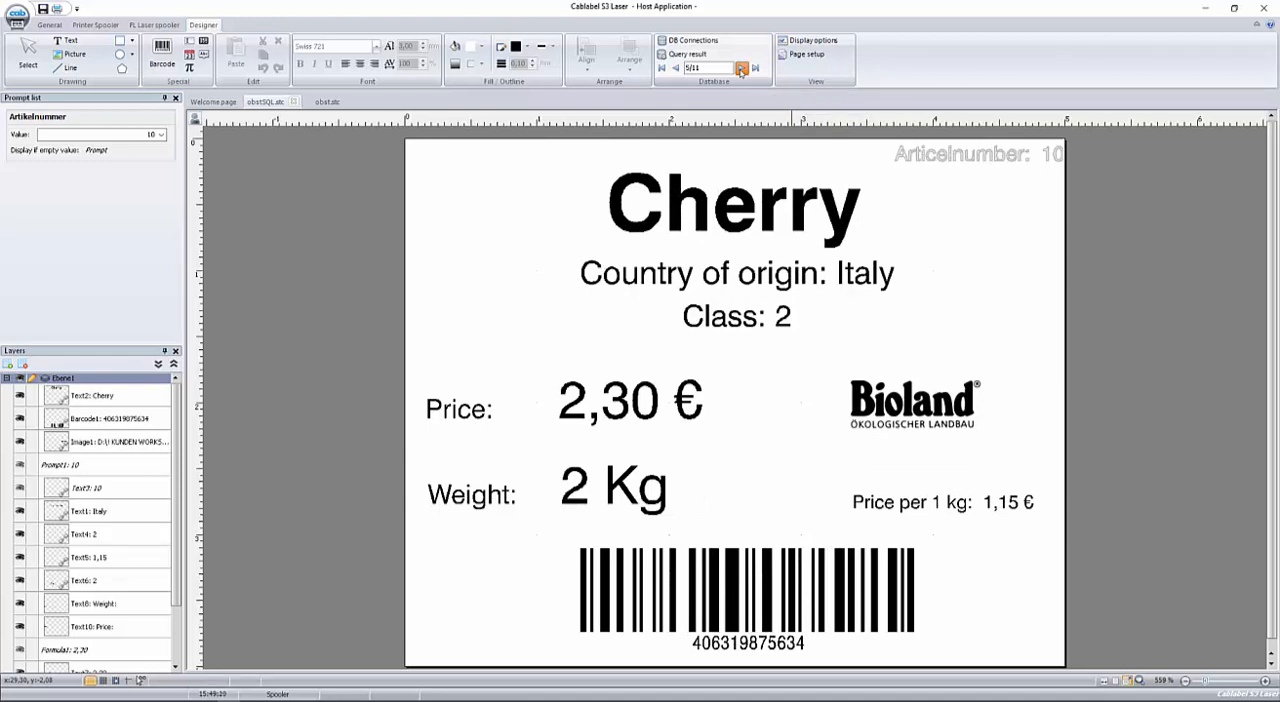
left_click(741, 69)
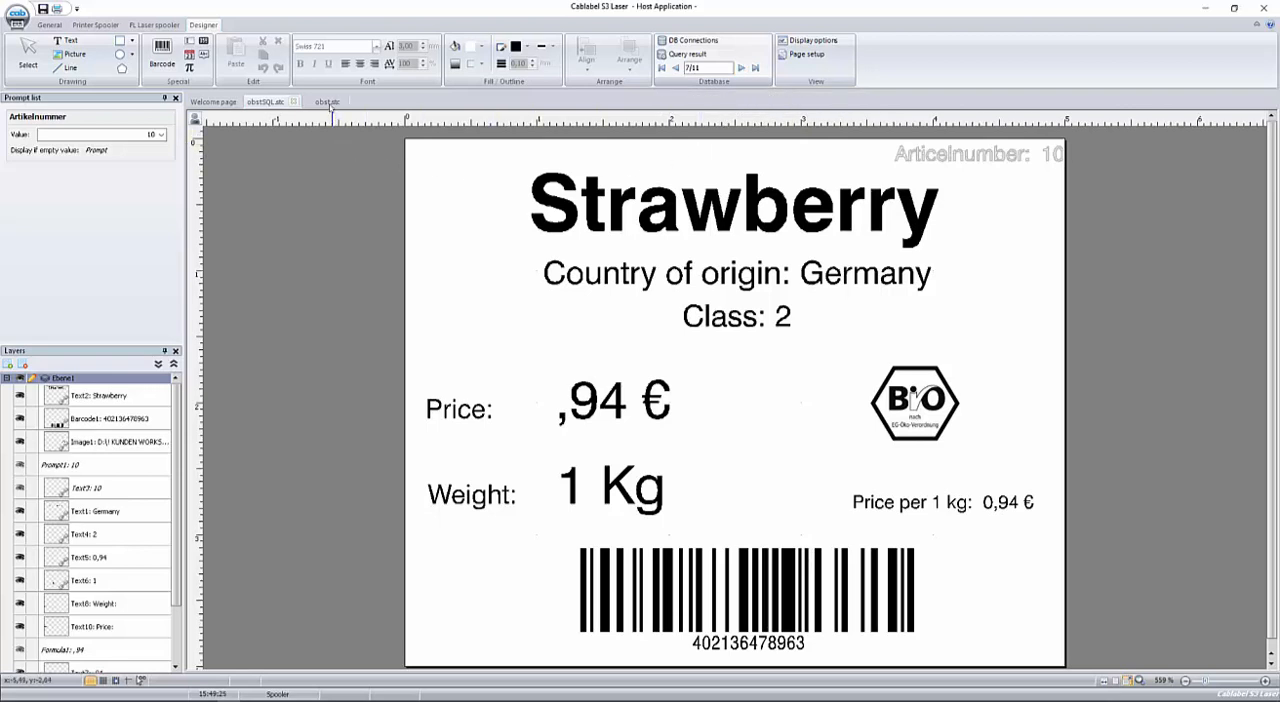
Switch to the obst.atc label and examine the Access, OLE DB, Database Connector and Excel connection types in the datasource configuration.
left_click(328, 103)
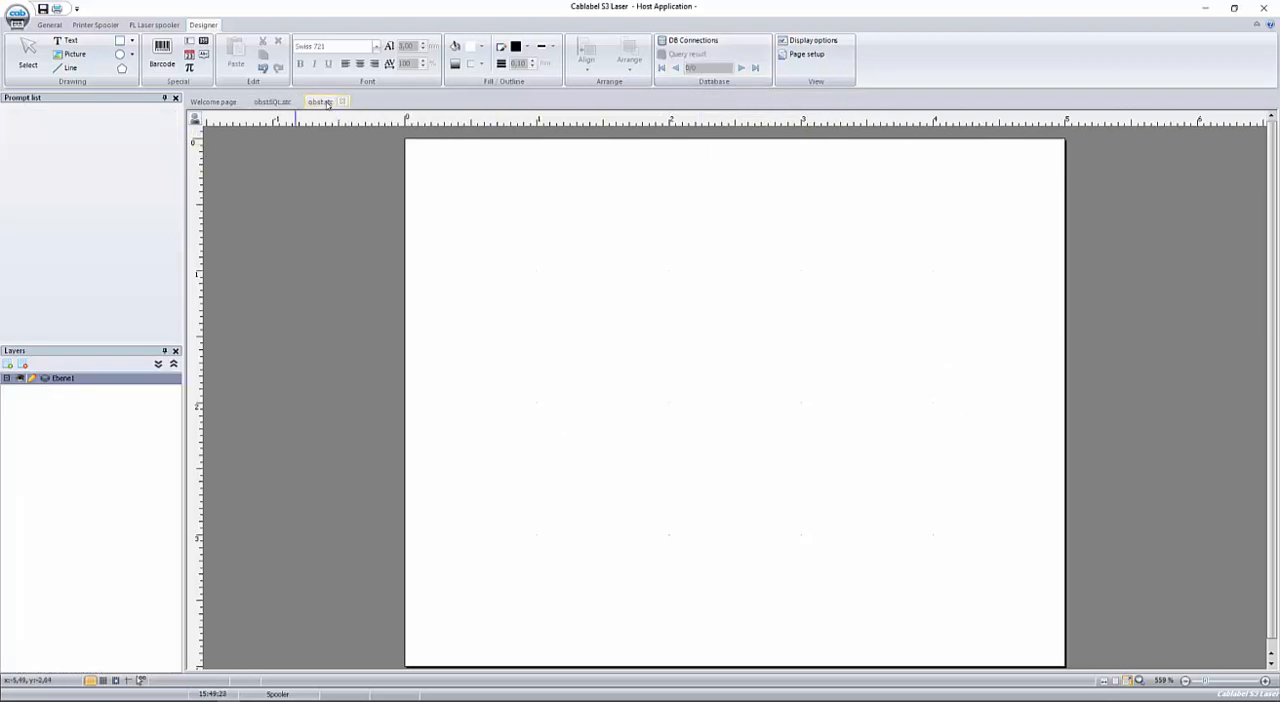
left_click(692, 42)
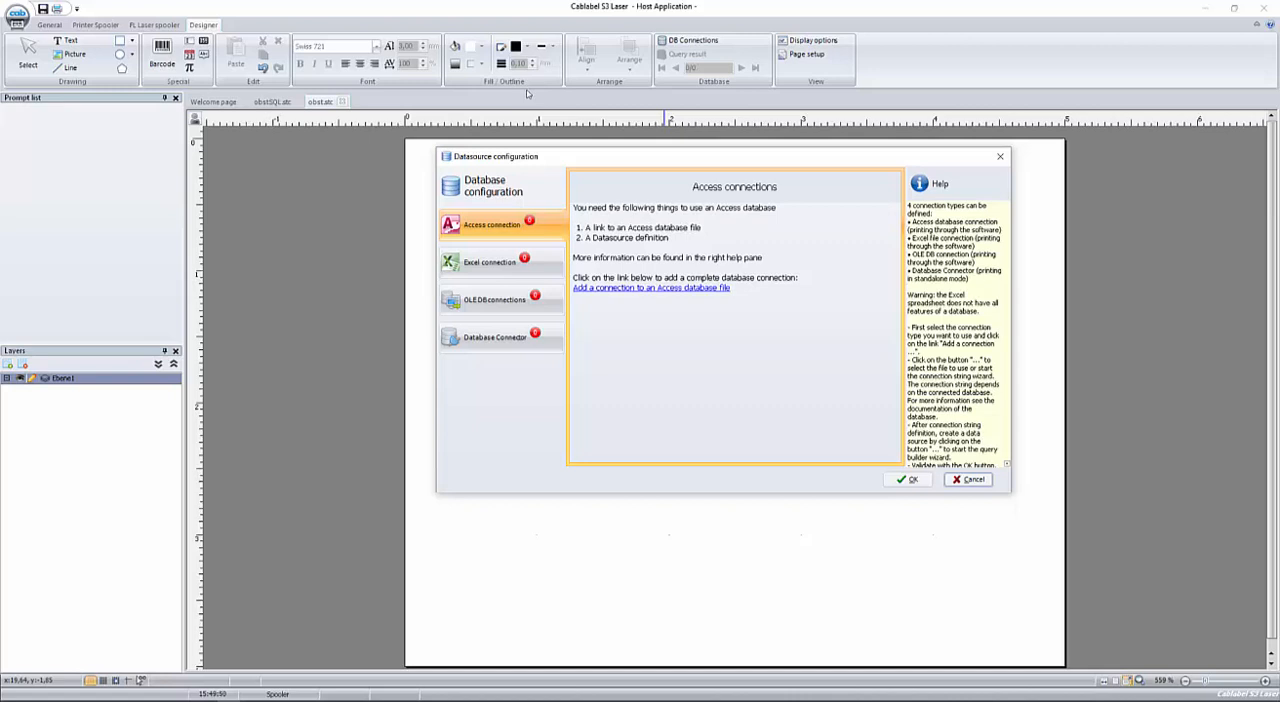
left_click(482, 235)
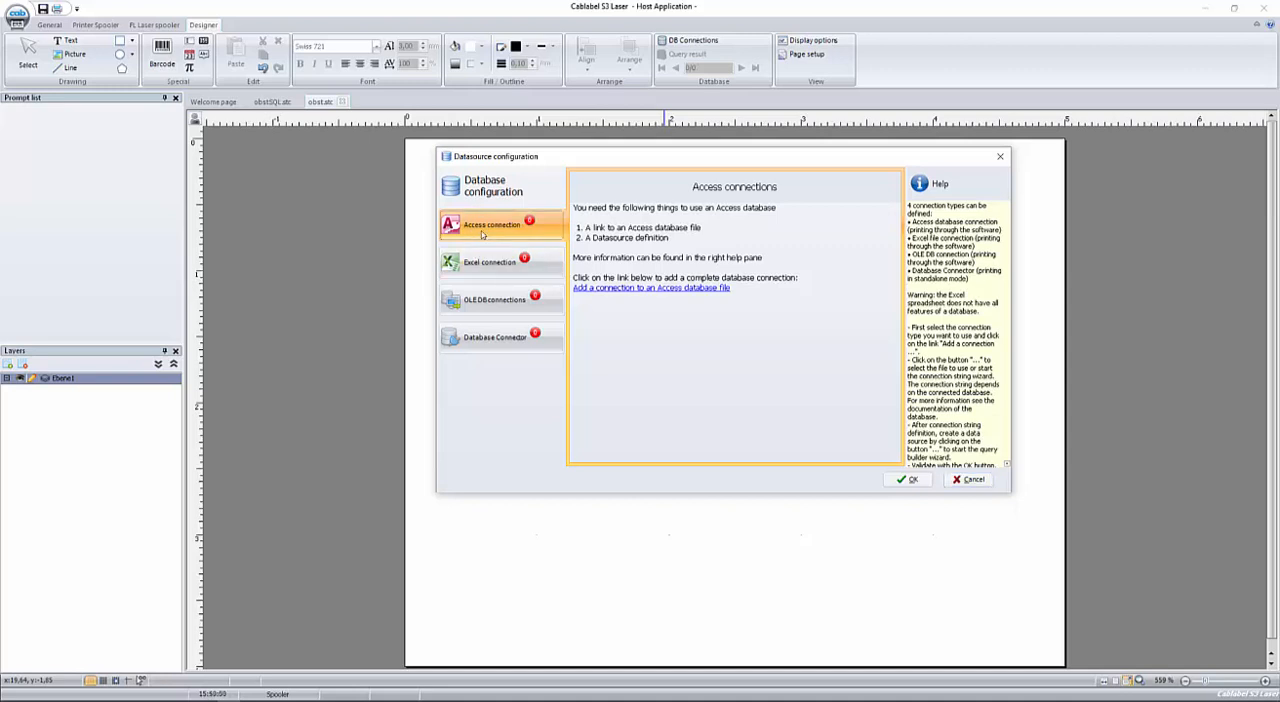
left_click(481, 305)
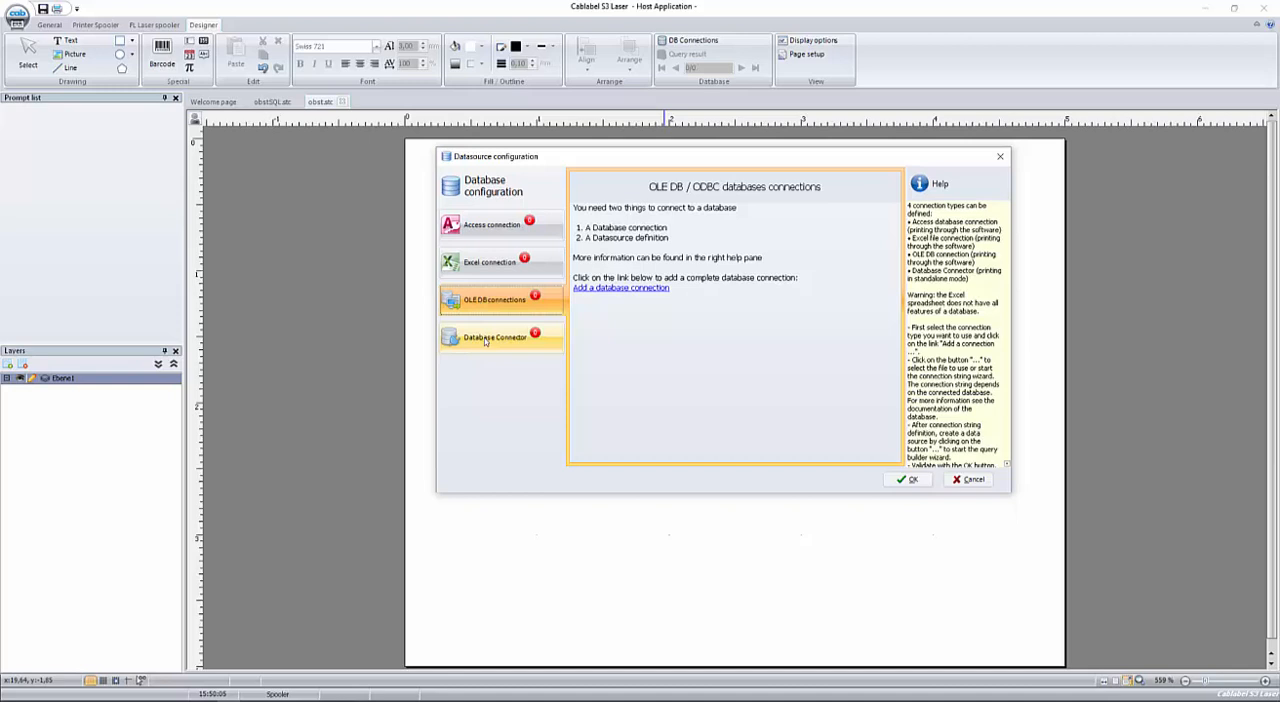
left_click(485, 339)
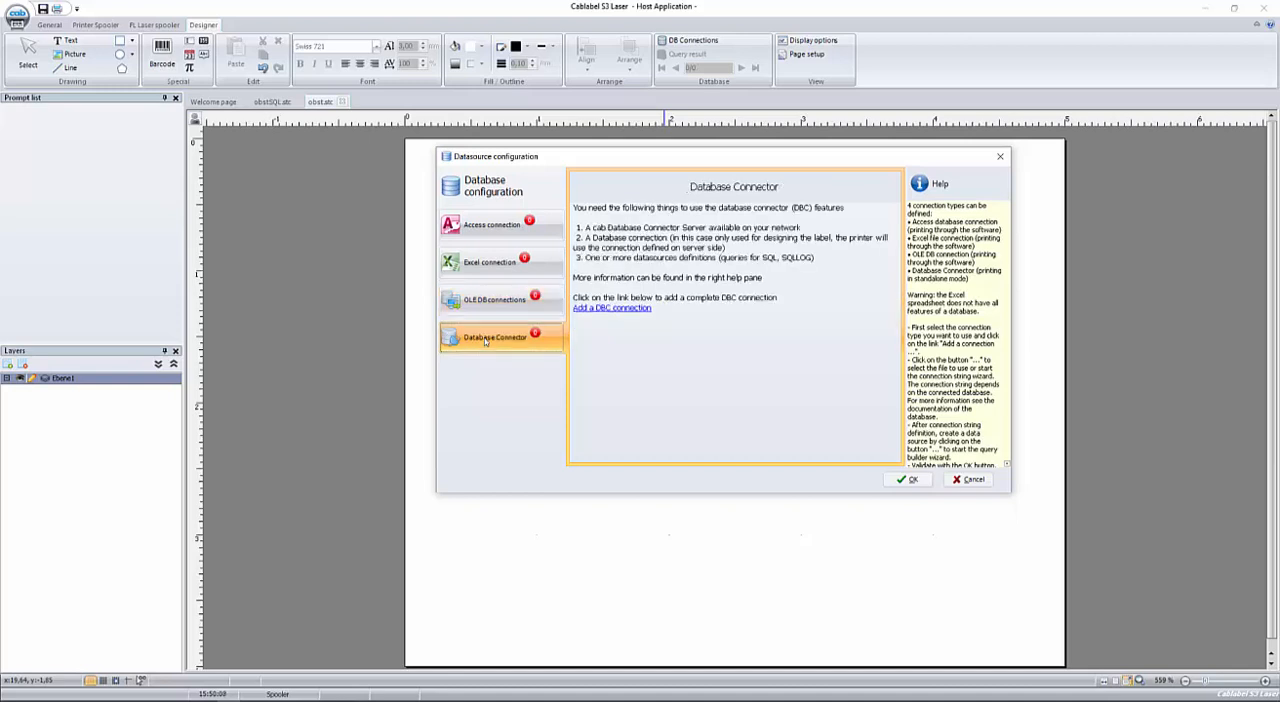
left_click(485, 263)
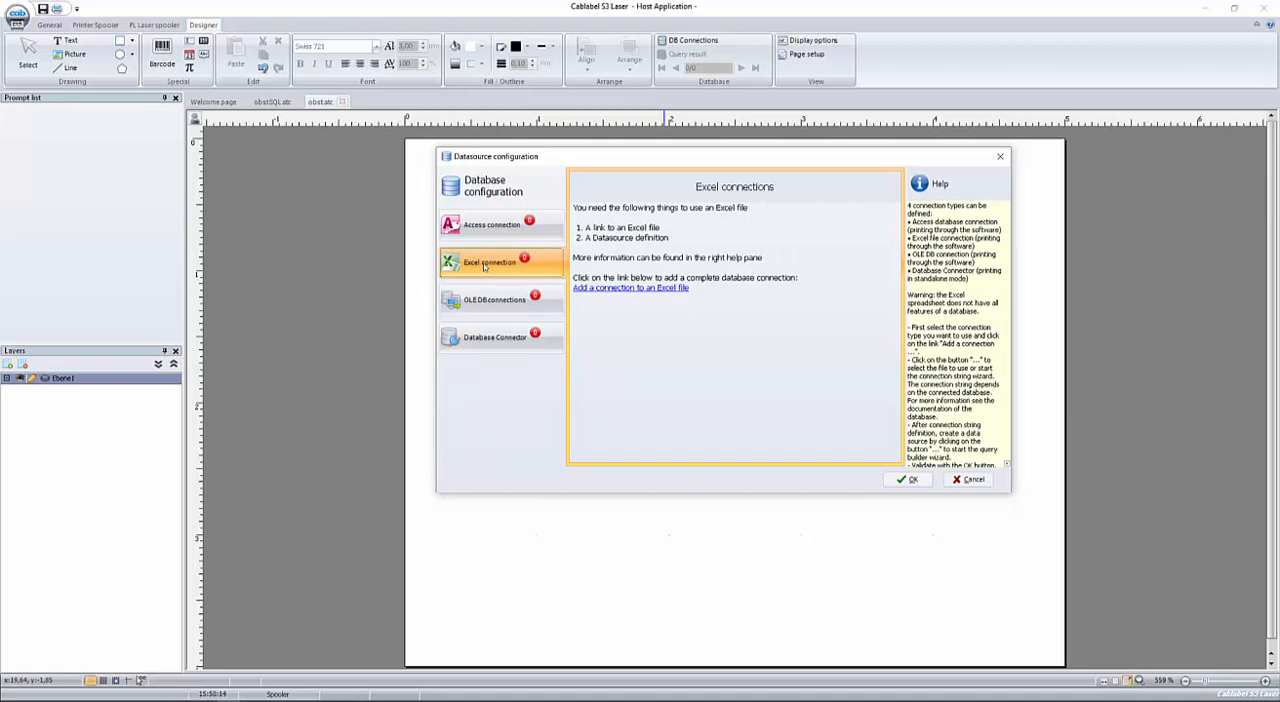
left_click(631, 288)
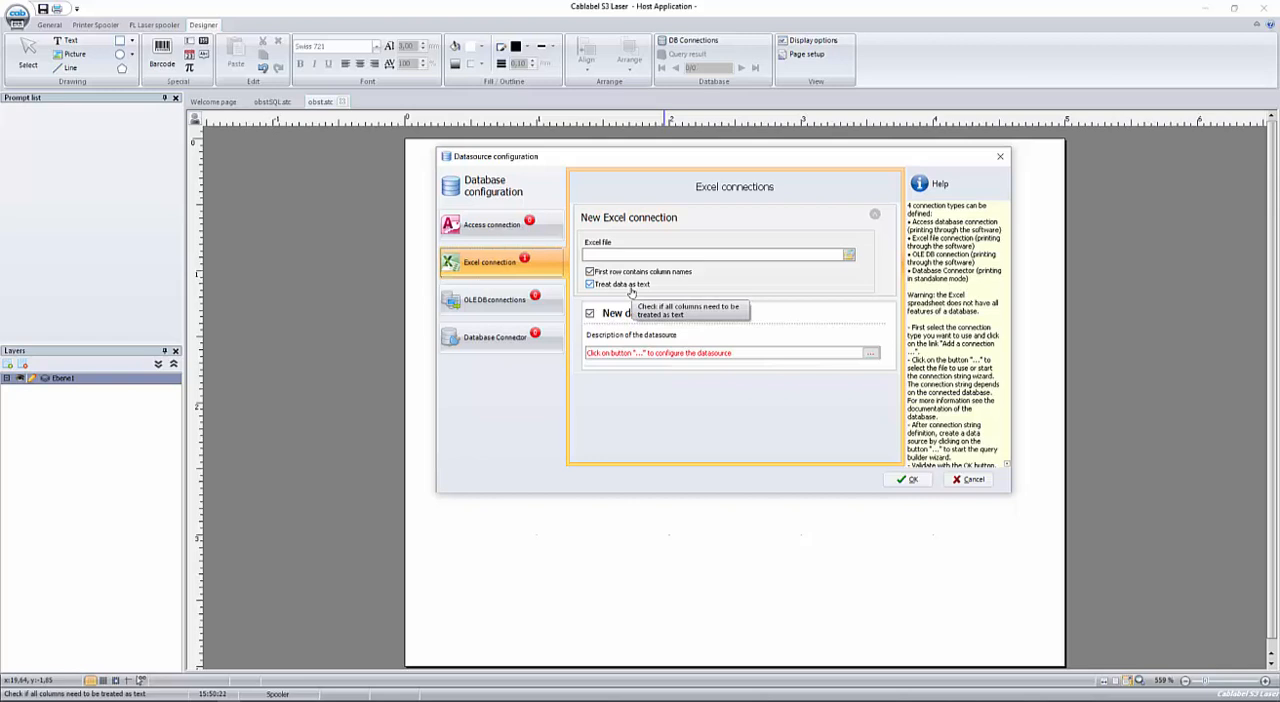
left_click(849, 256)
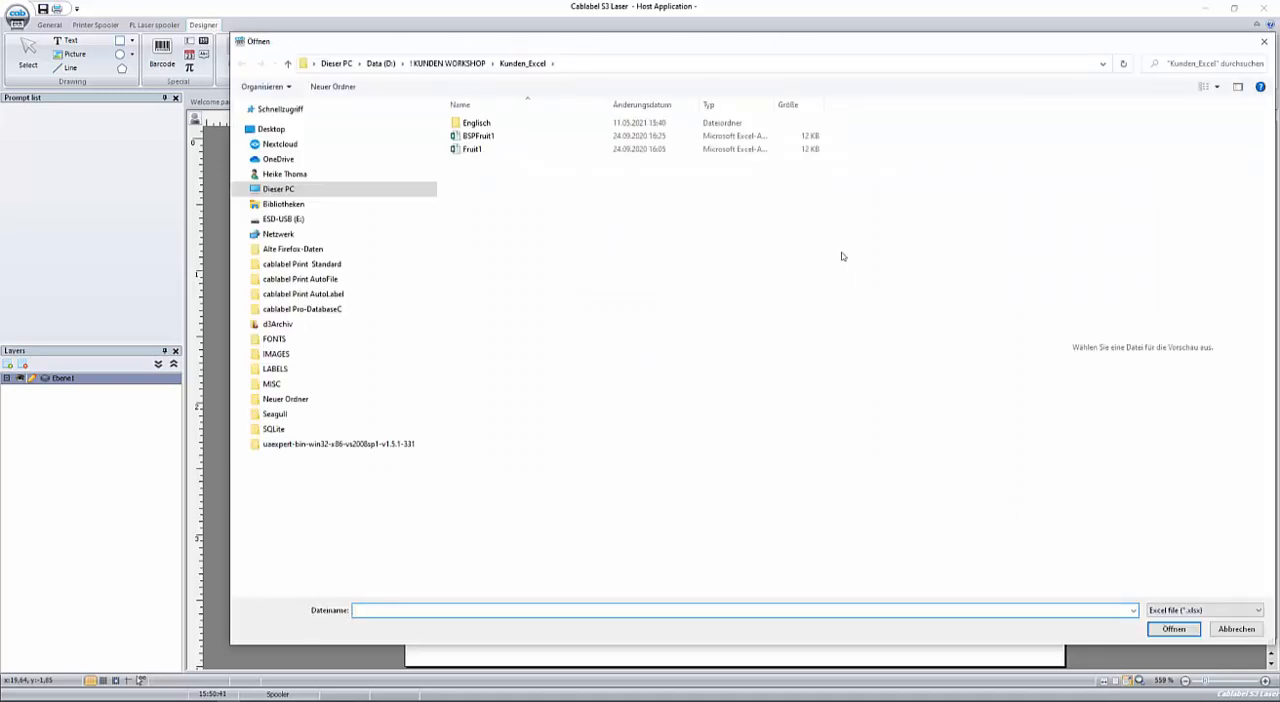
left_click(467, 152)
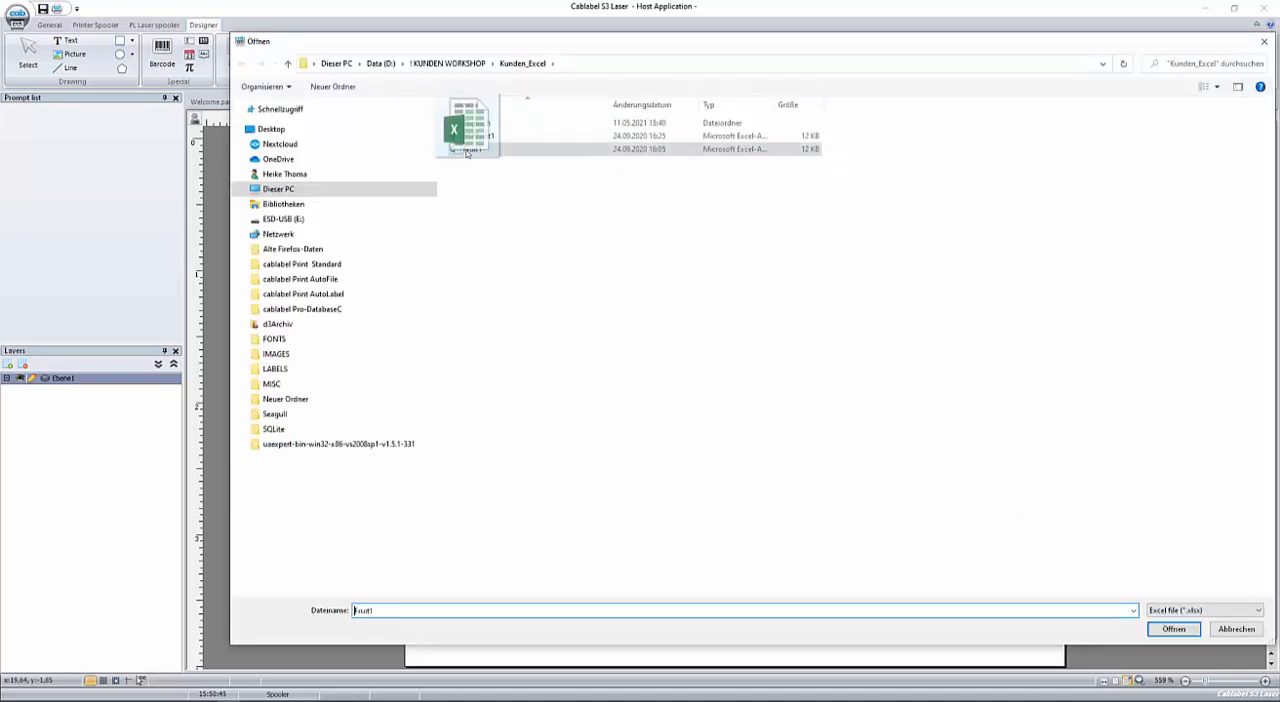
key("alt+Tab")
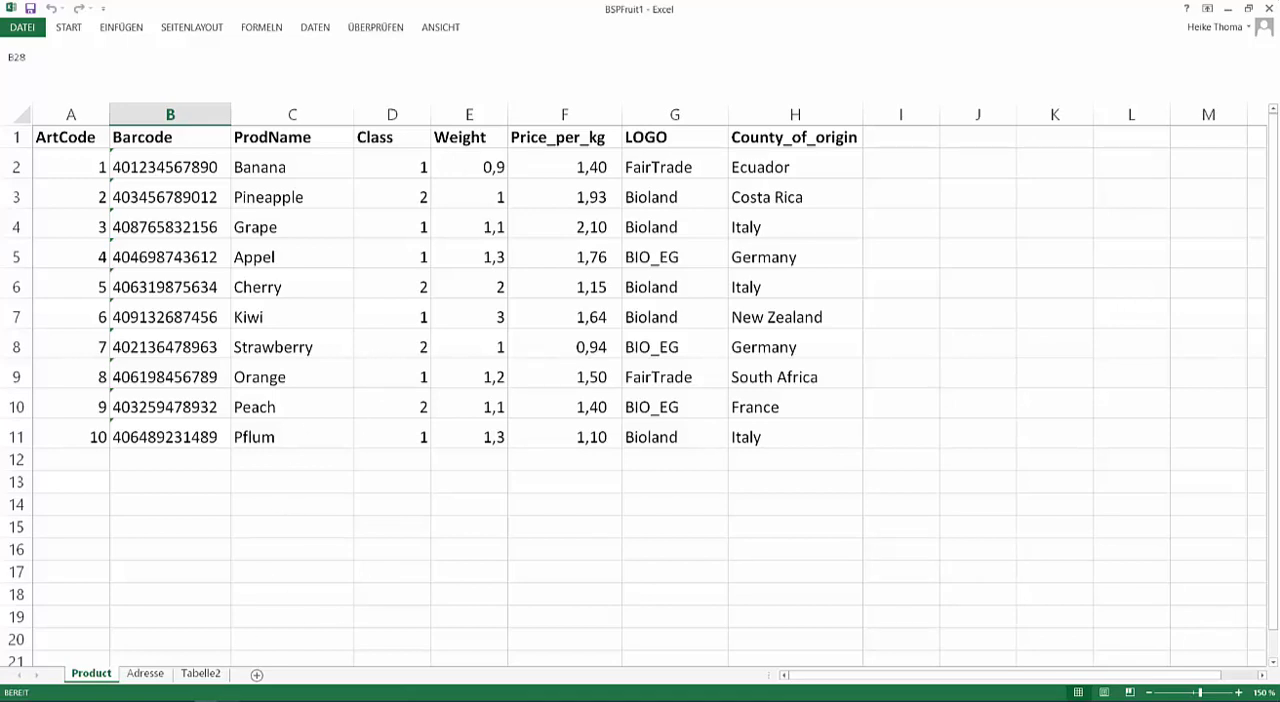
left_click(205, 701)
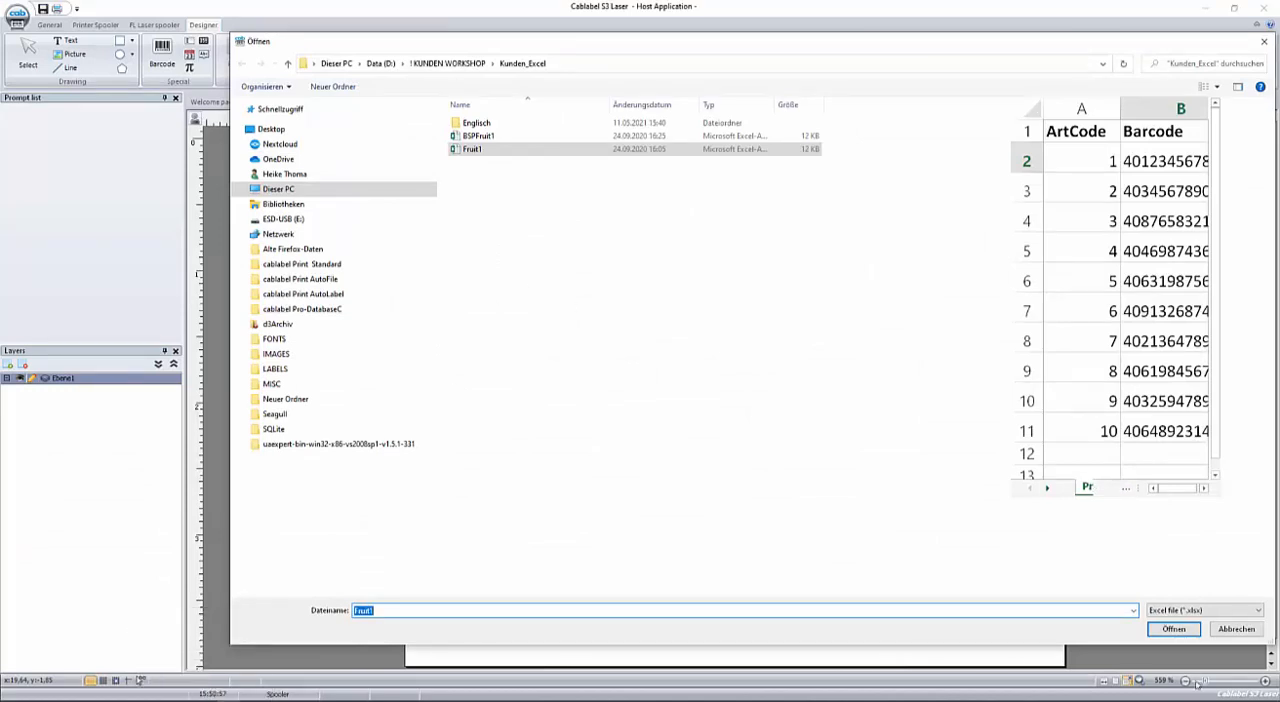
left_click(1174, 629)
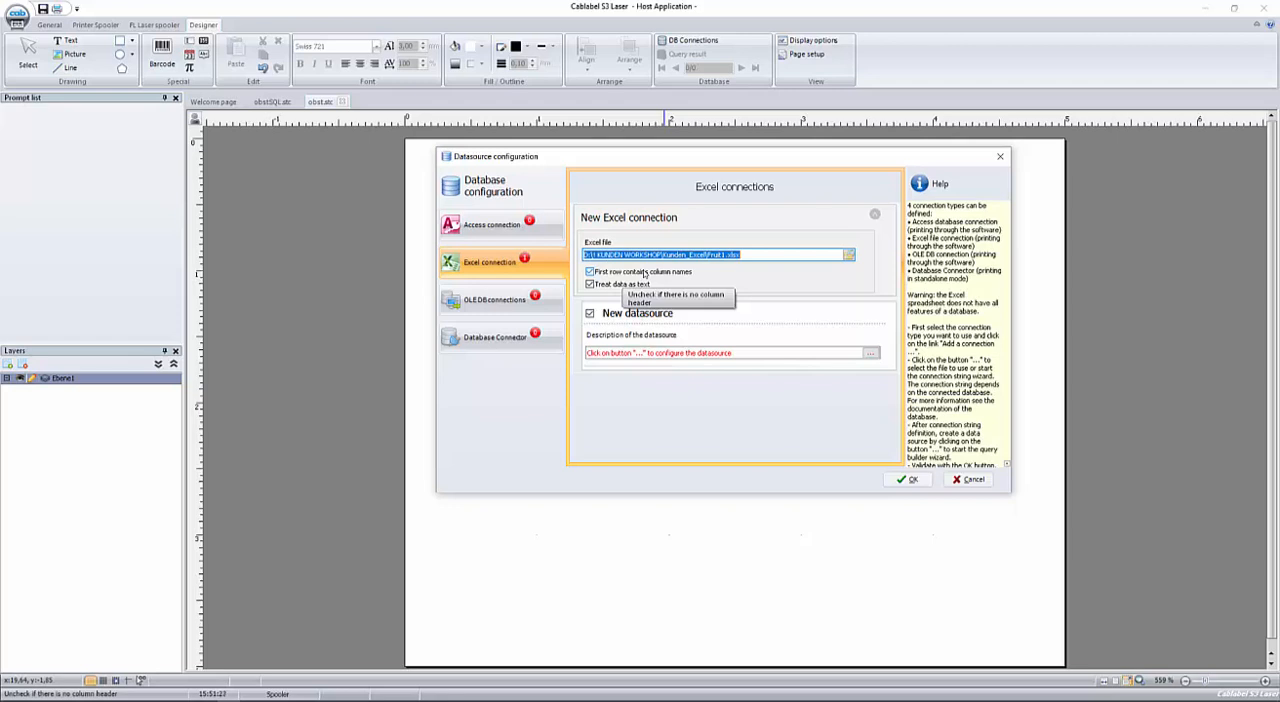
left_click(591, 273)
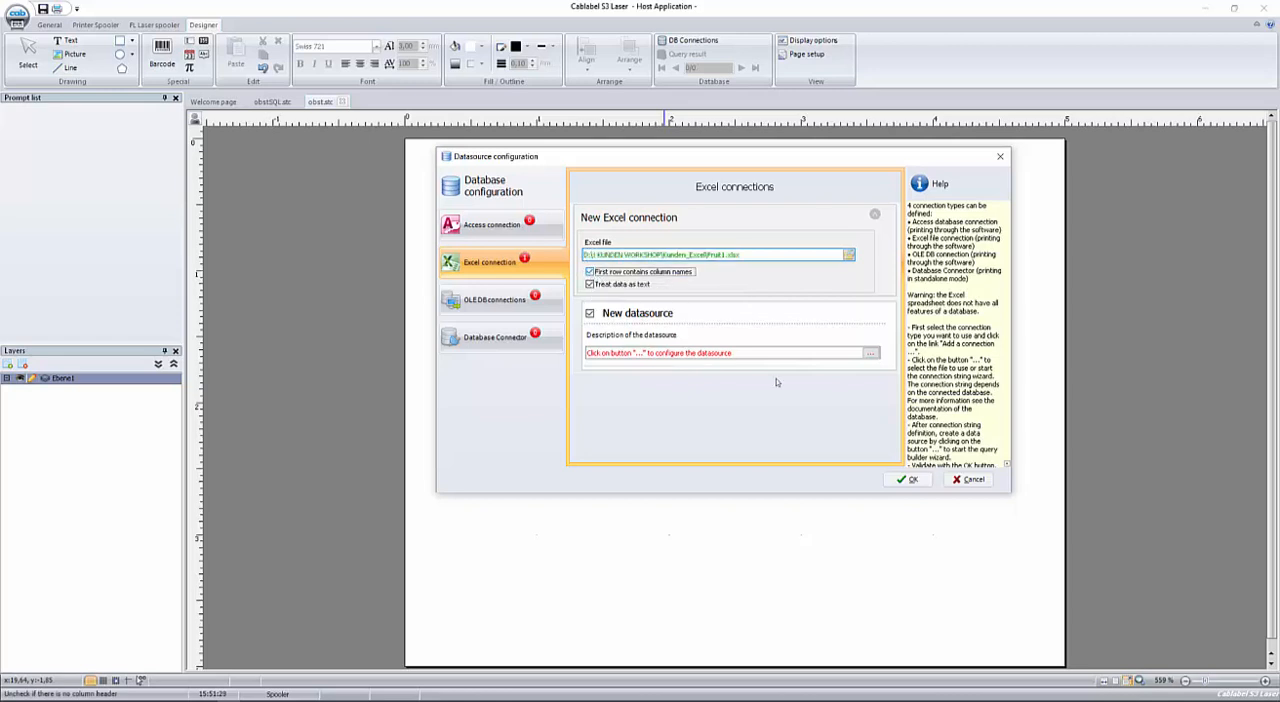
left_click(973, 483)
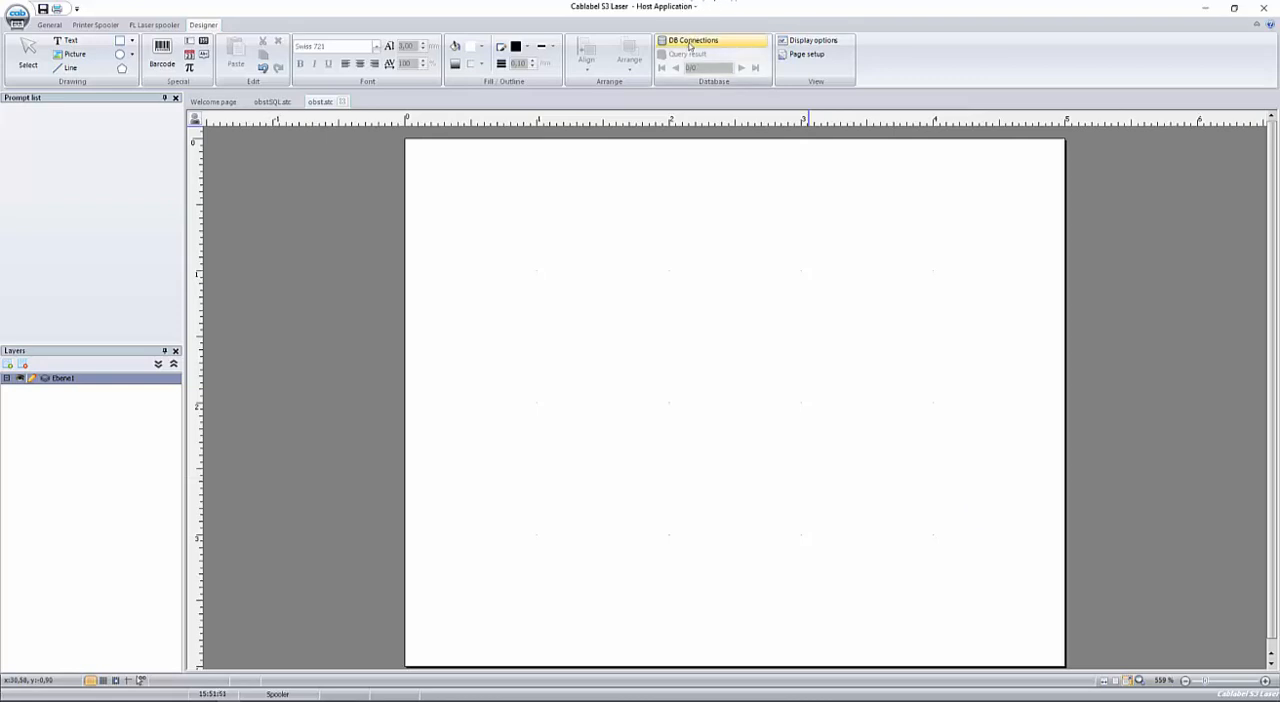
Add a new Excel database connection to the file Fruit1.xlsx in the Kunden_Excel folder.
left_click(689, 45)
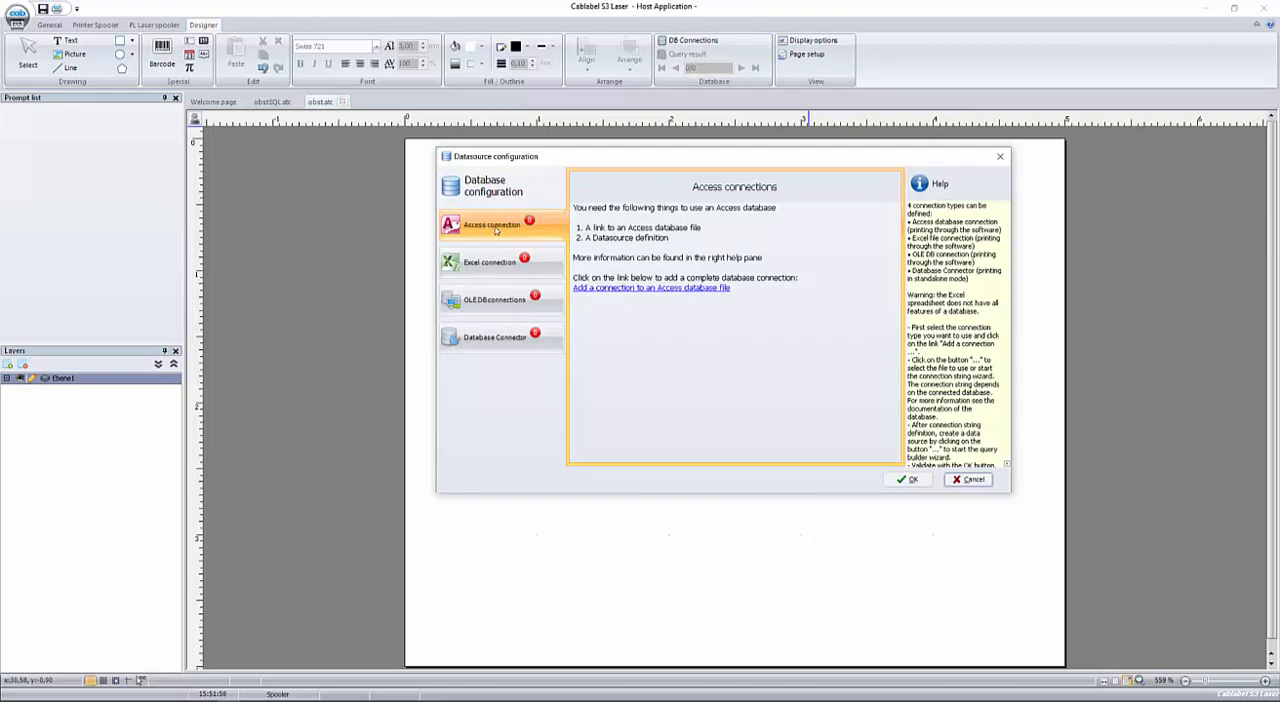
left_click(489, 301)
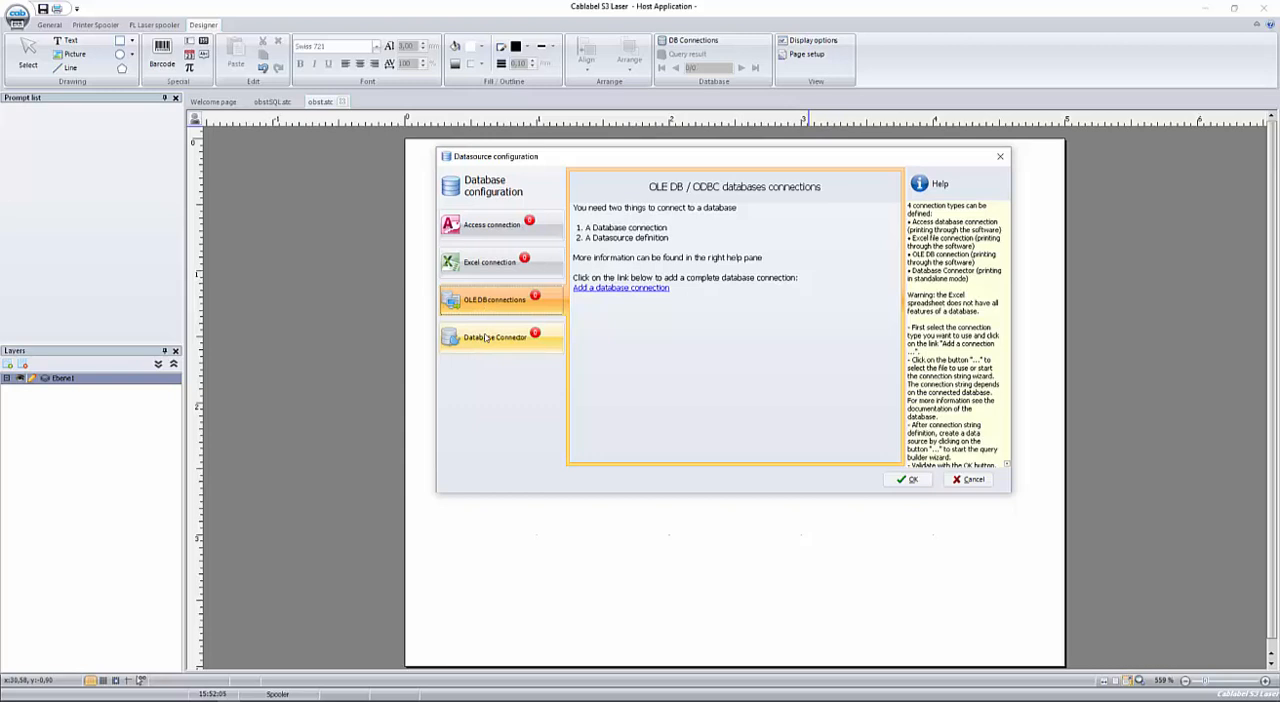
left_click(486, 338)
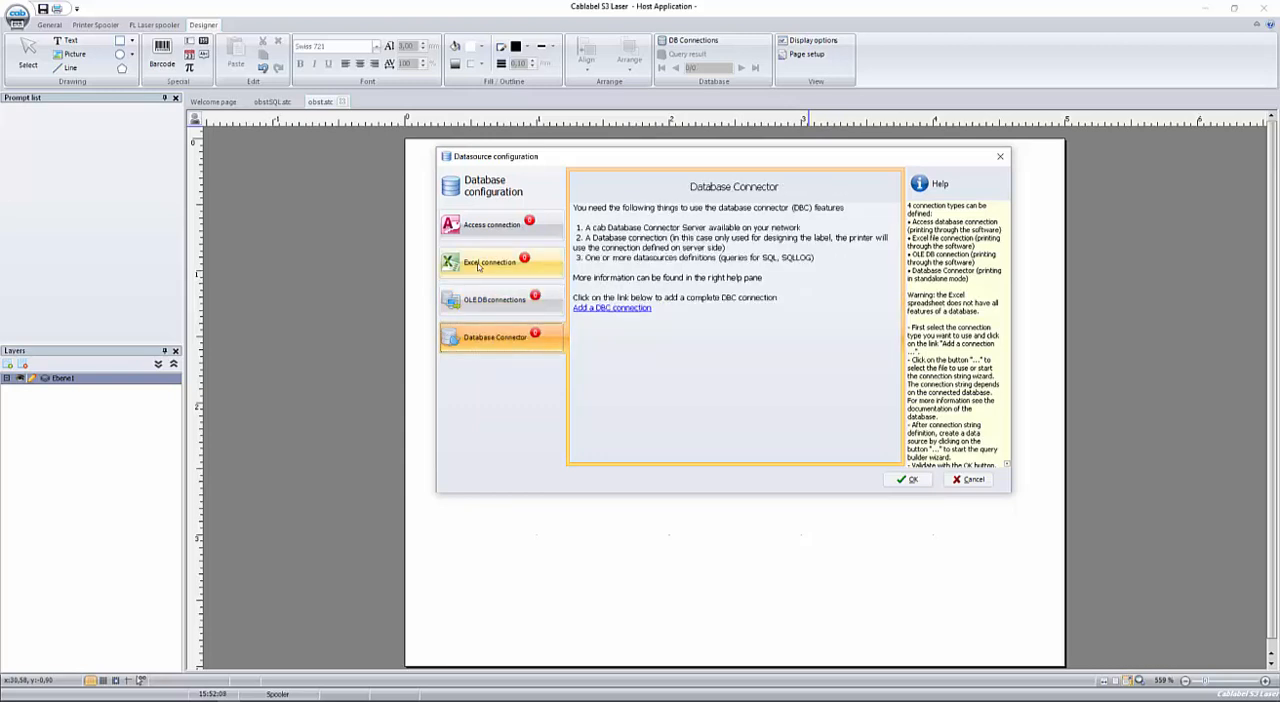
left_click(478, 266)
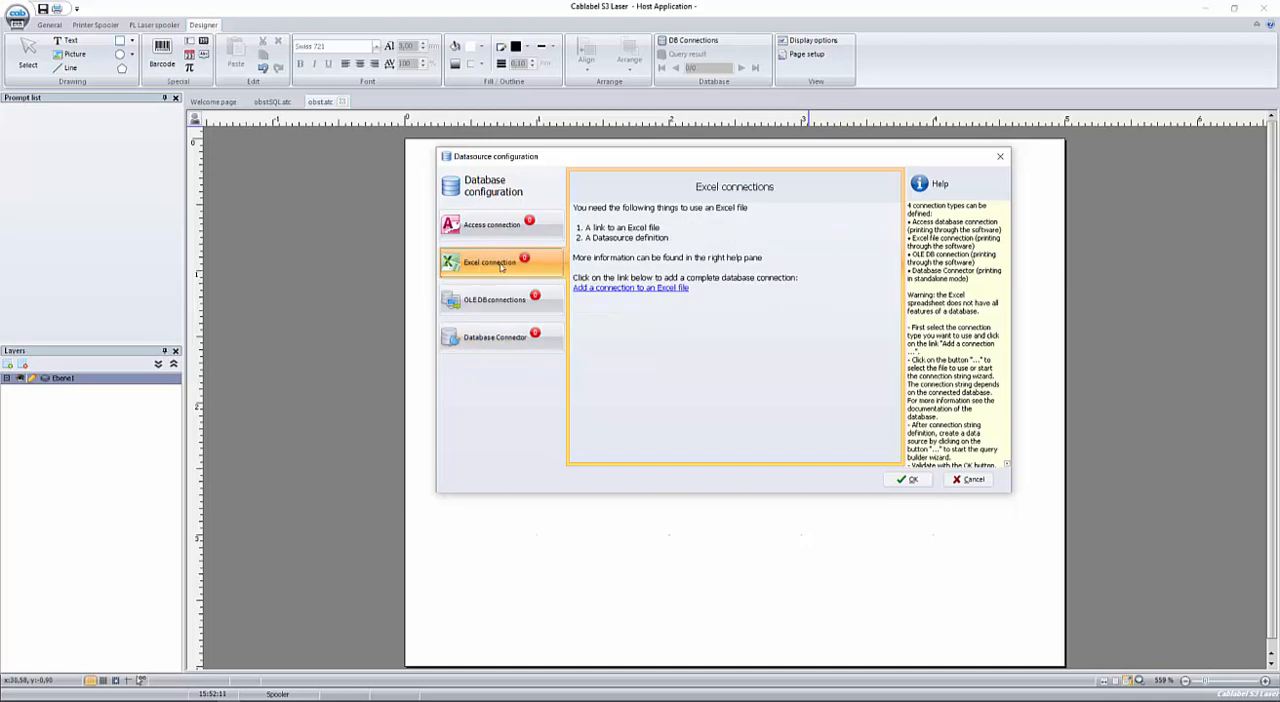
left_click(631, 288)
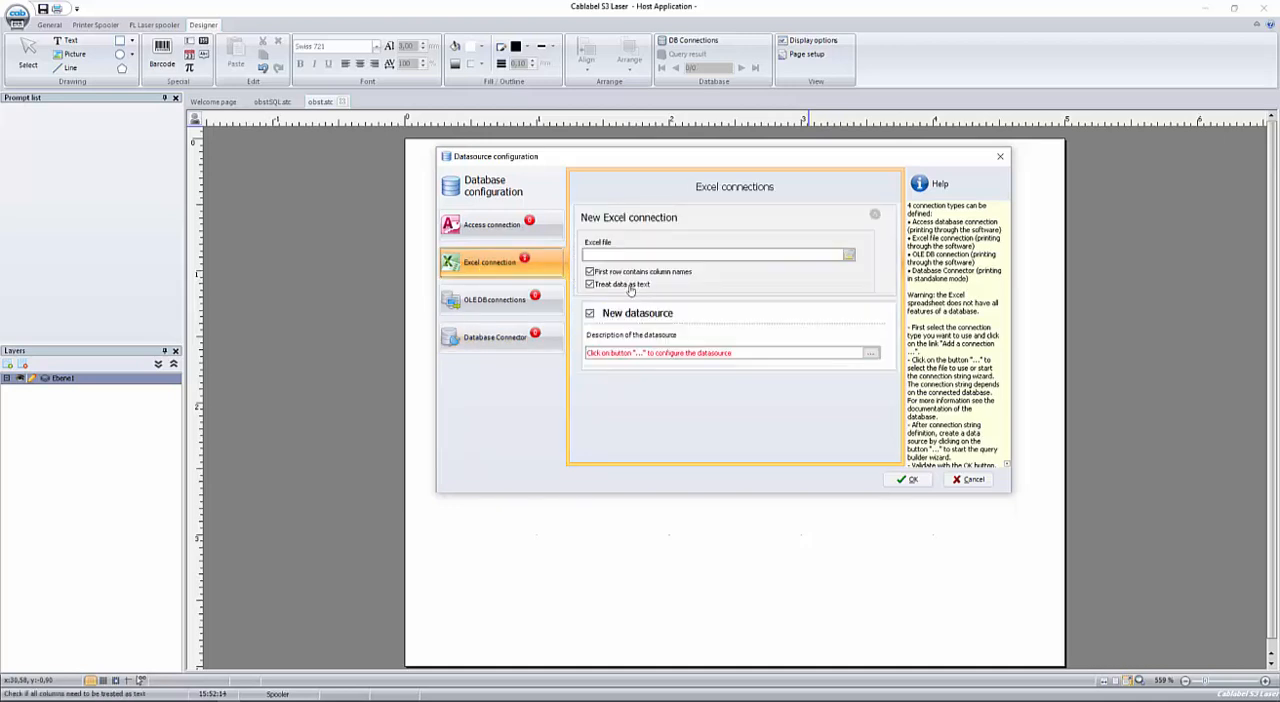
left_click(847, 255)
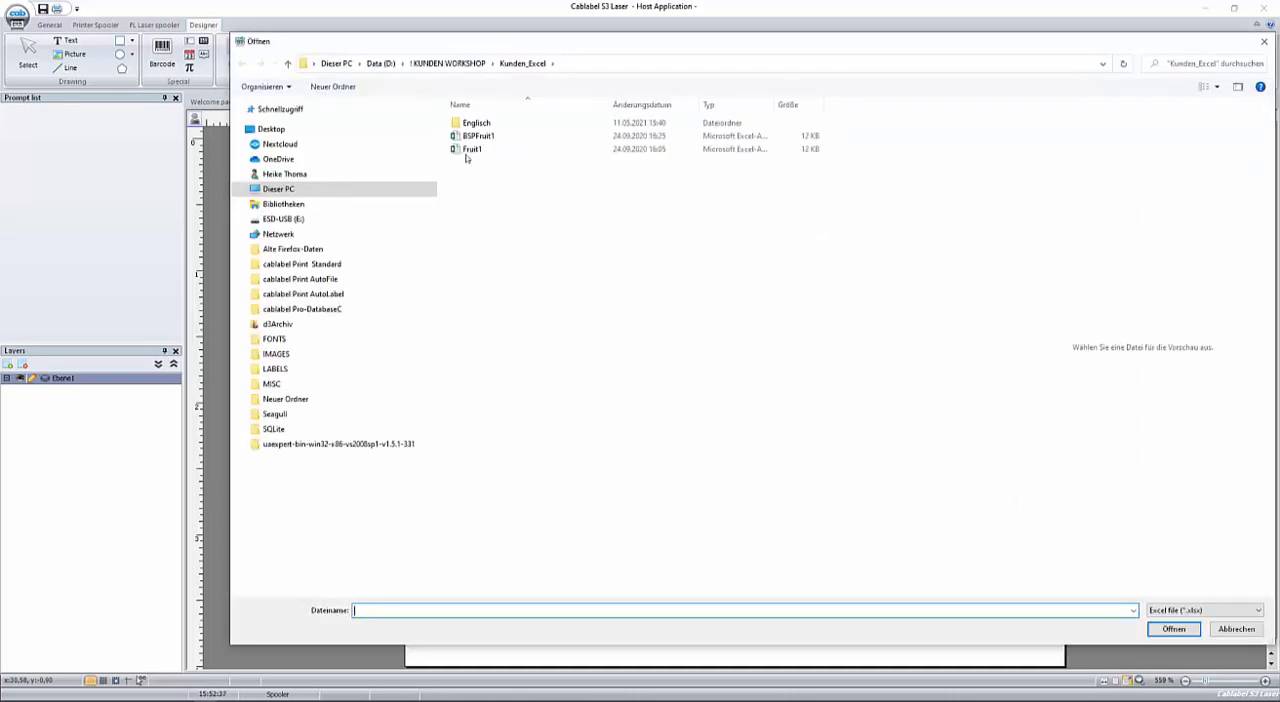
left_click(470, 150)
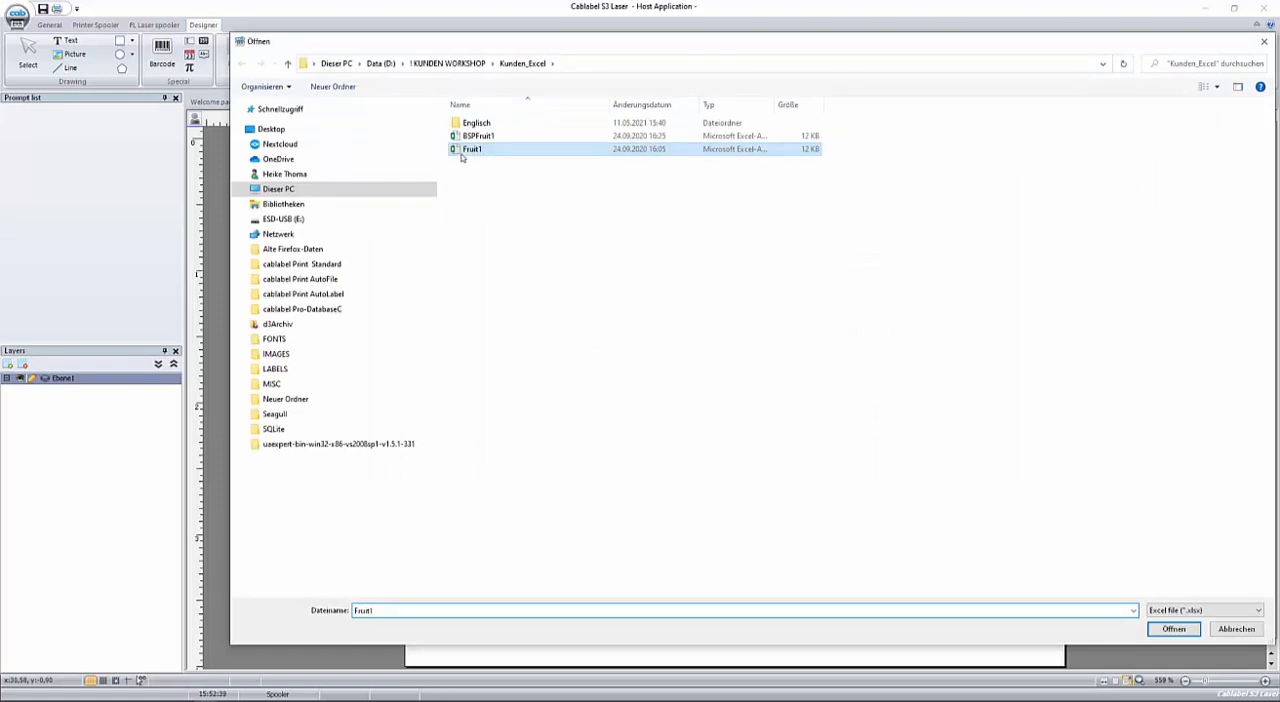
left_click(1170, 631)
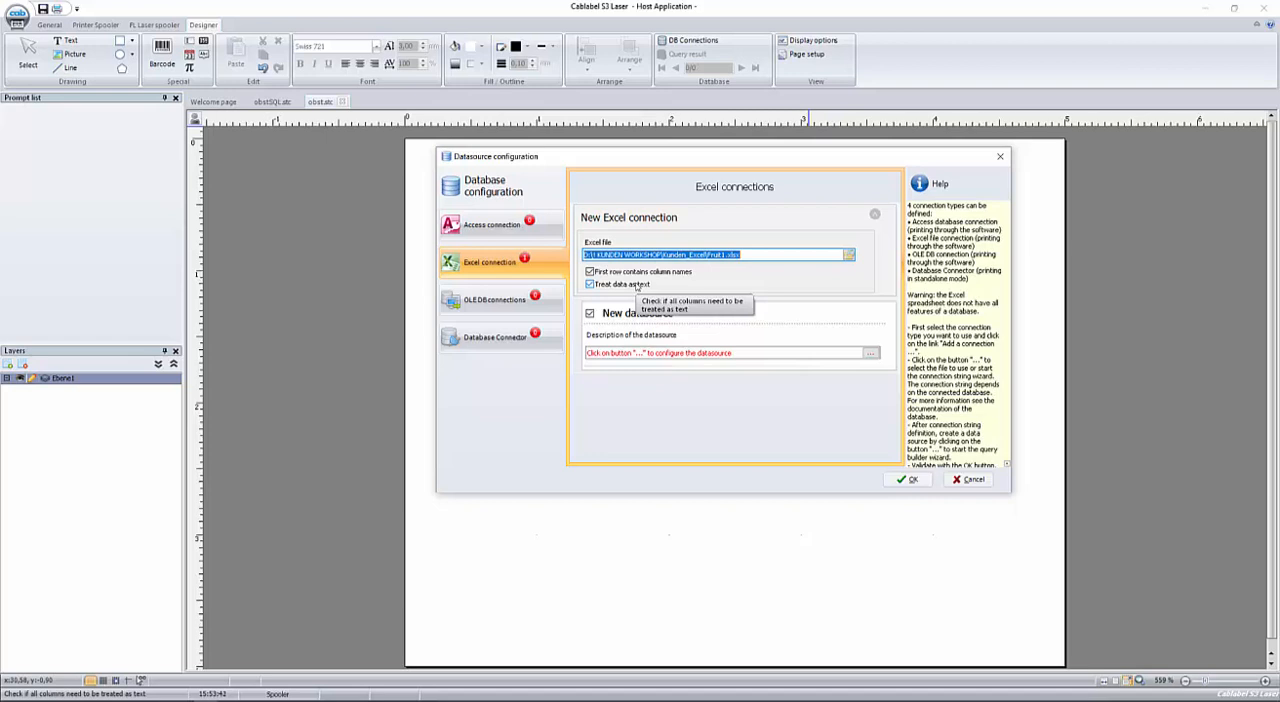
Configure the new Excel datasource with a query on the Product$ table that selects all its fields, and accept the datasource configuration.
left_click(869, 355)
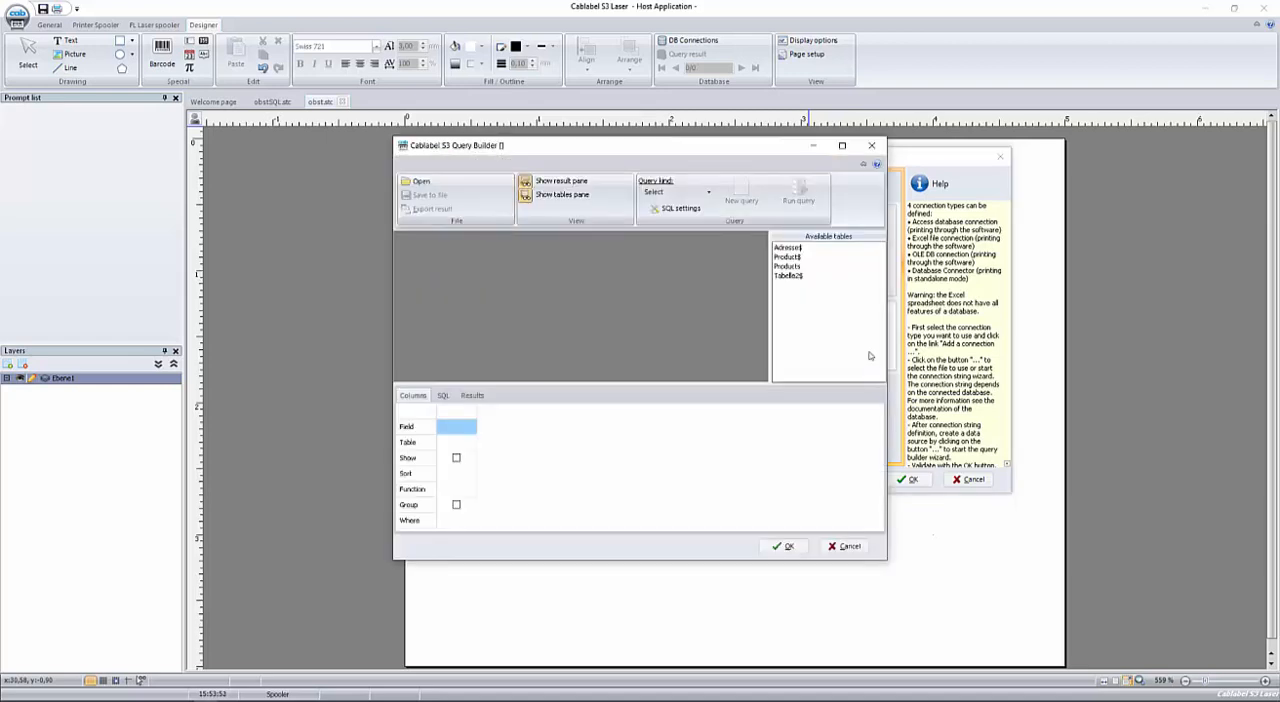
double_click(789, 258)
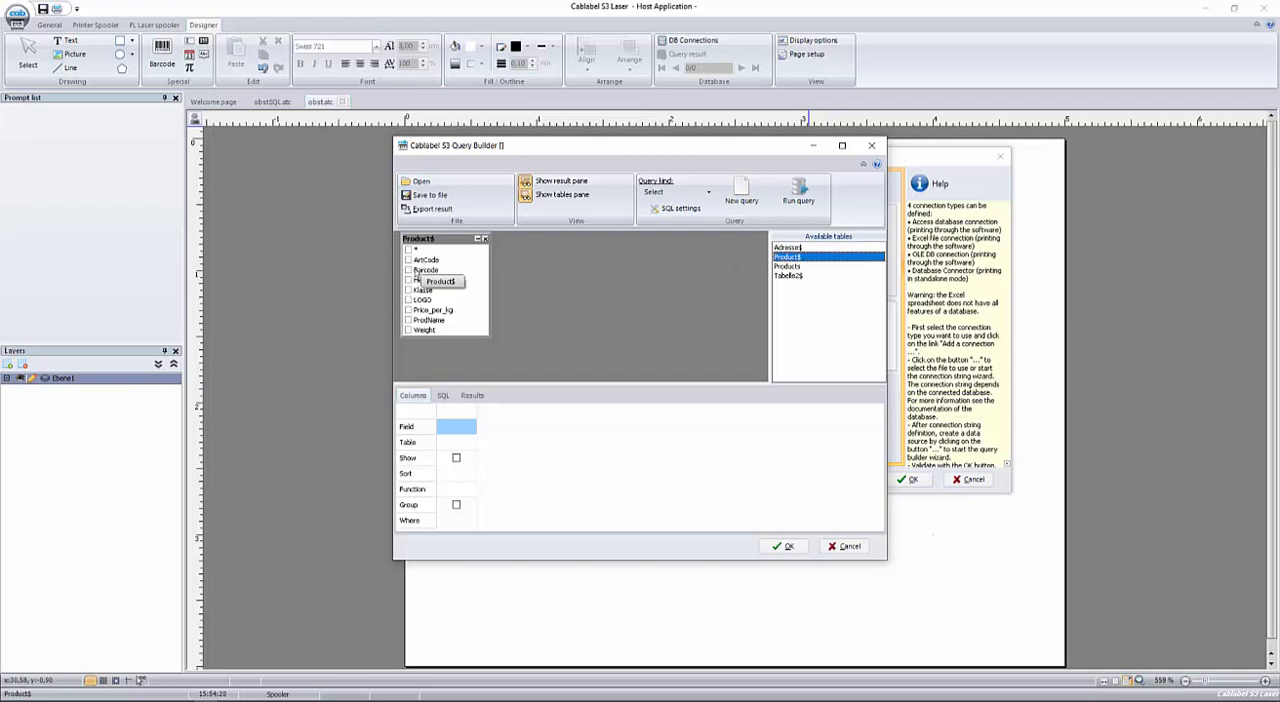
left_click(408, 260)
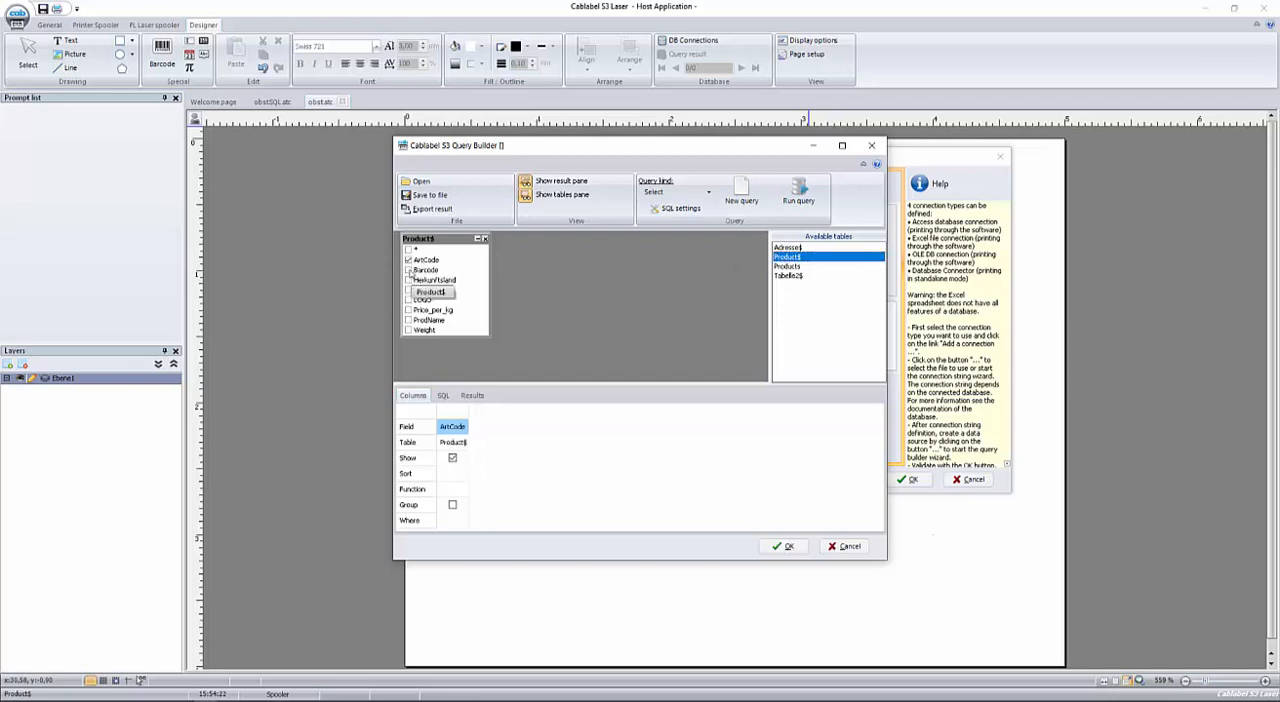
left_click(408, 270)
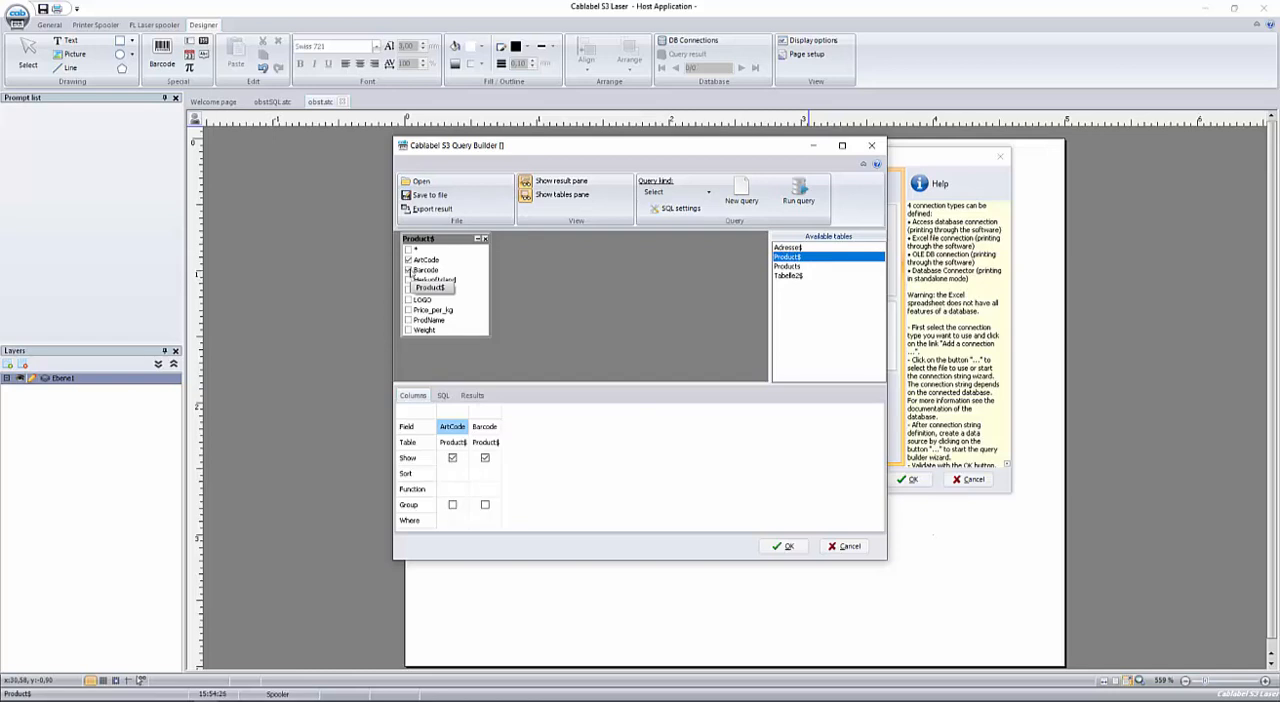
right_click(470, 310)
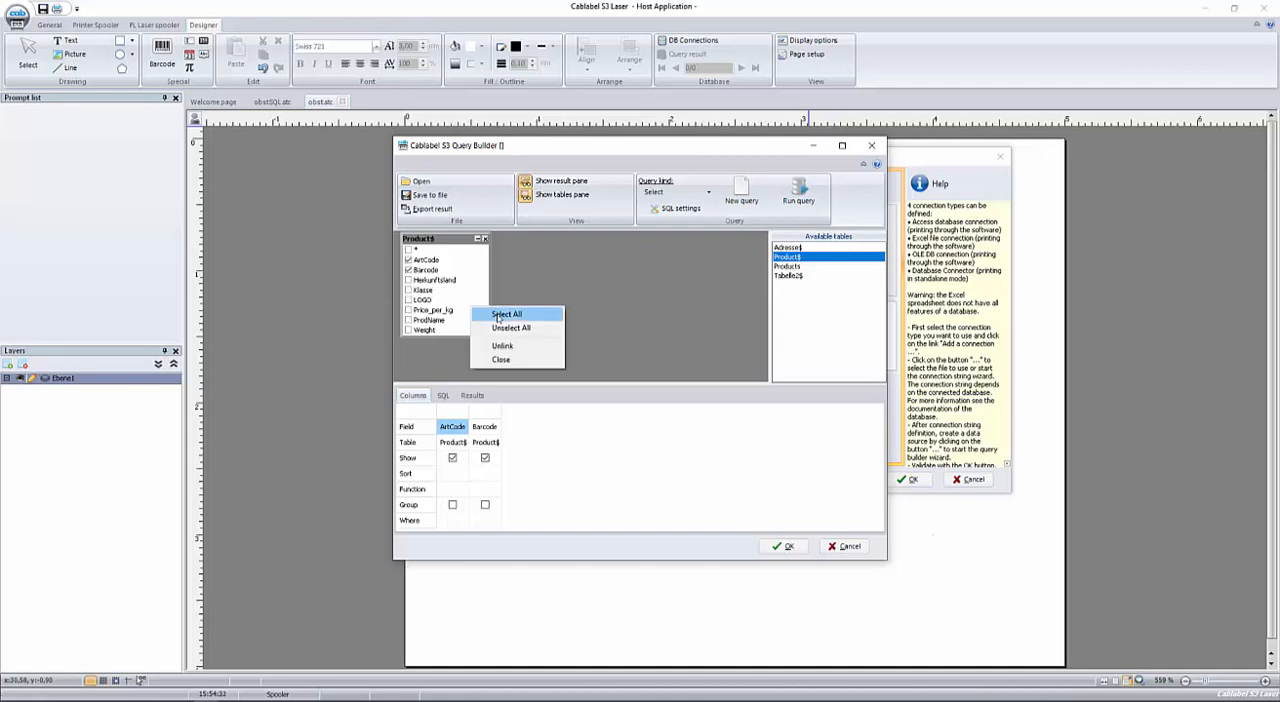
left_click(498, 315)
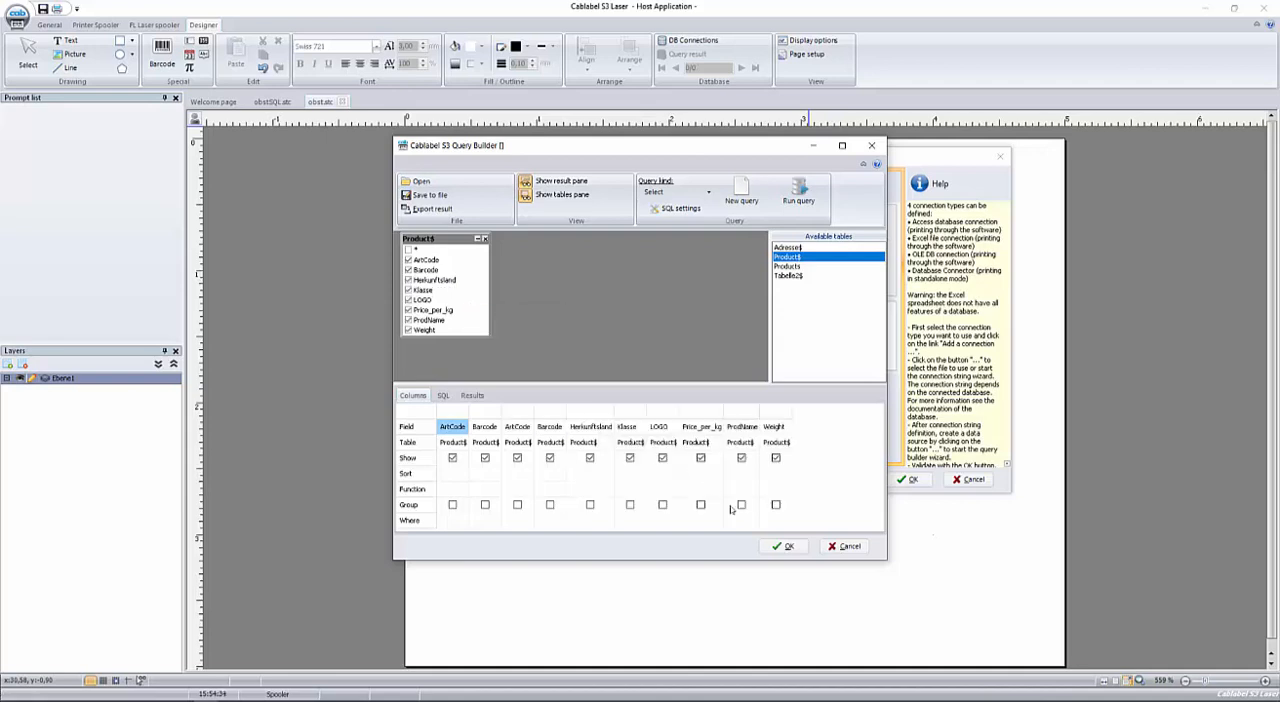
left_click(787, 546)
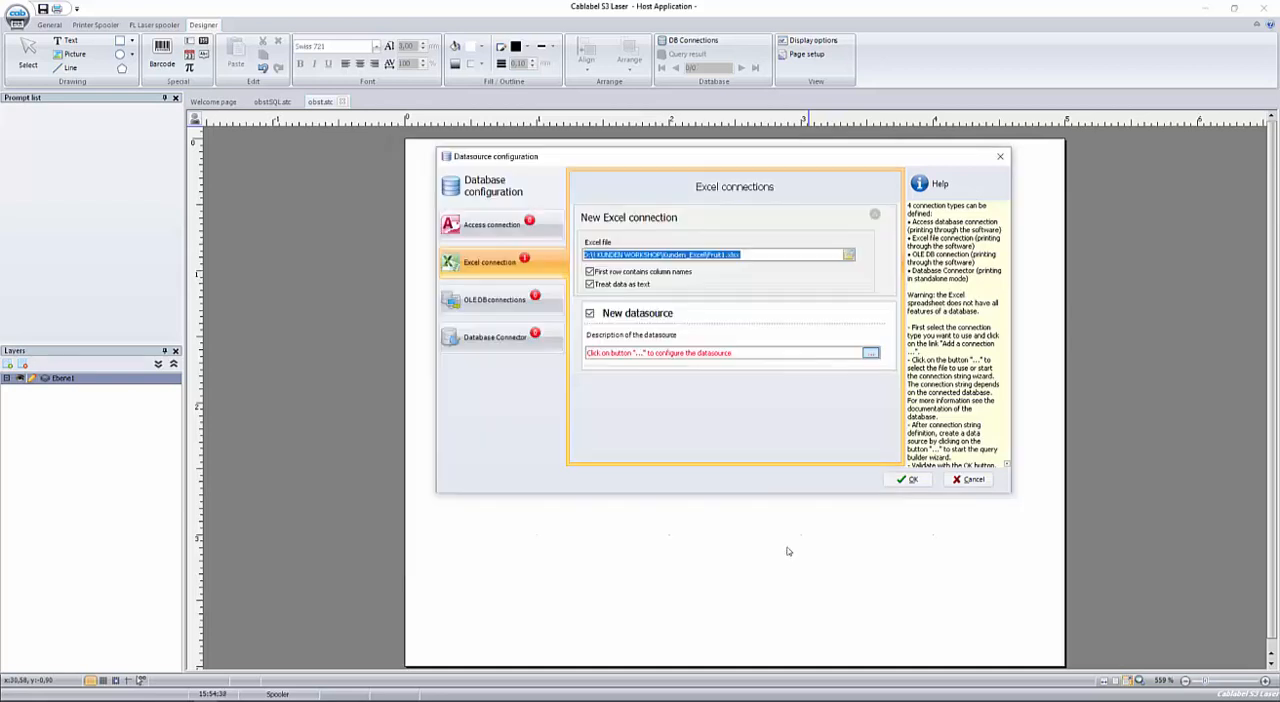
left_click(912, 481)
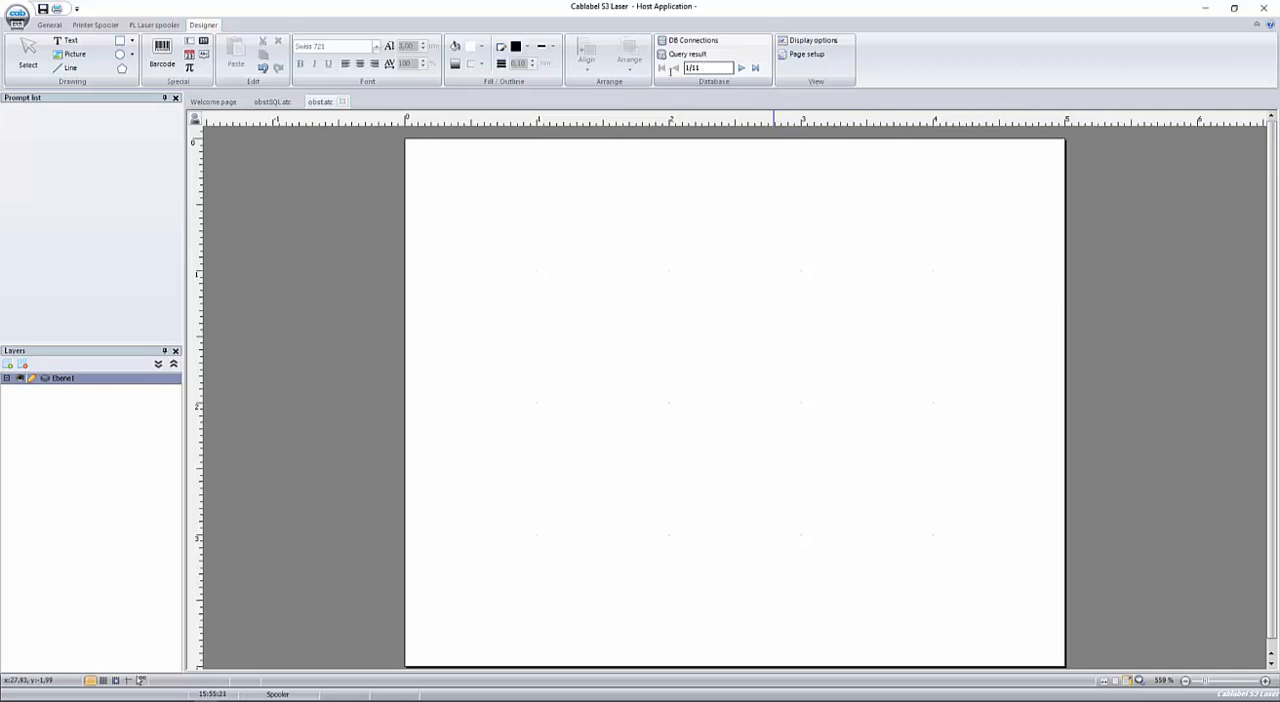
Insert a text object linked to the database field ProdName and position it centrally near the label's upper edge.
left_click(70, 41)
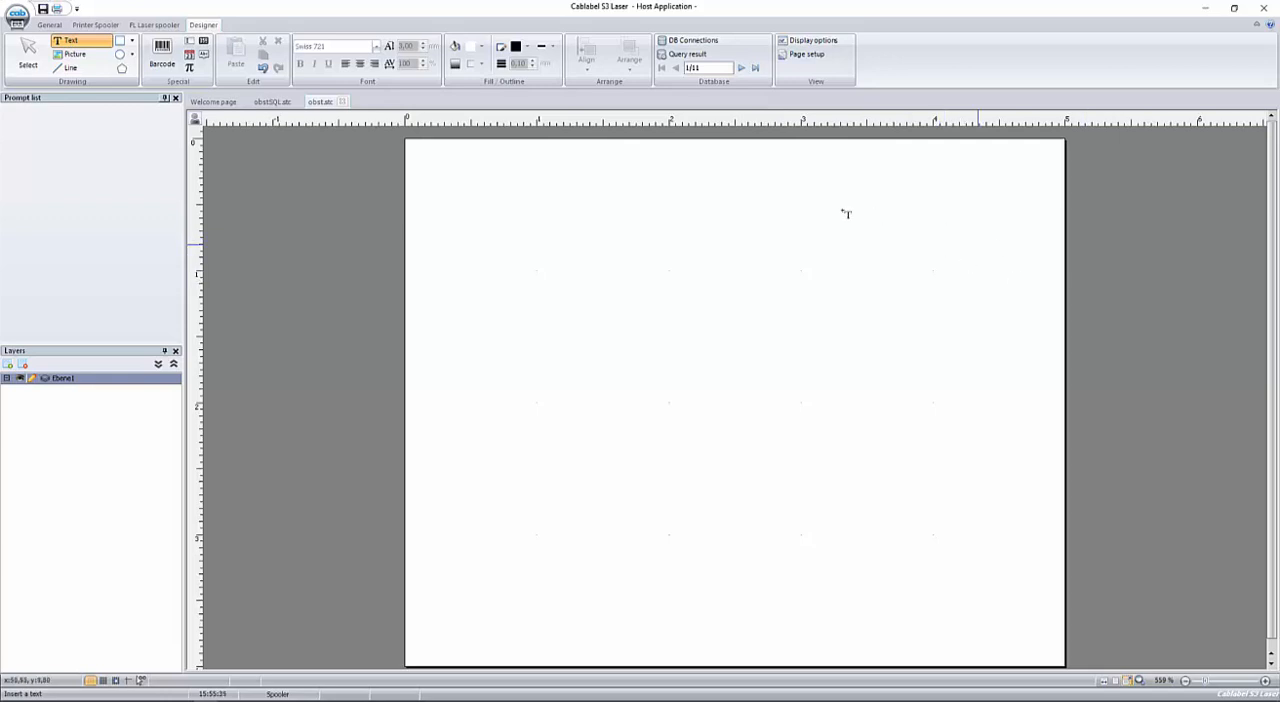
left_click(693, 190)
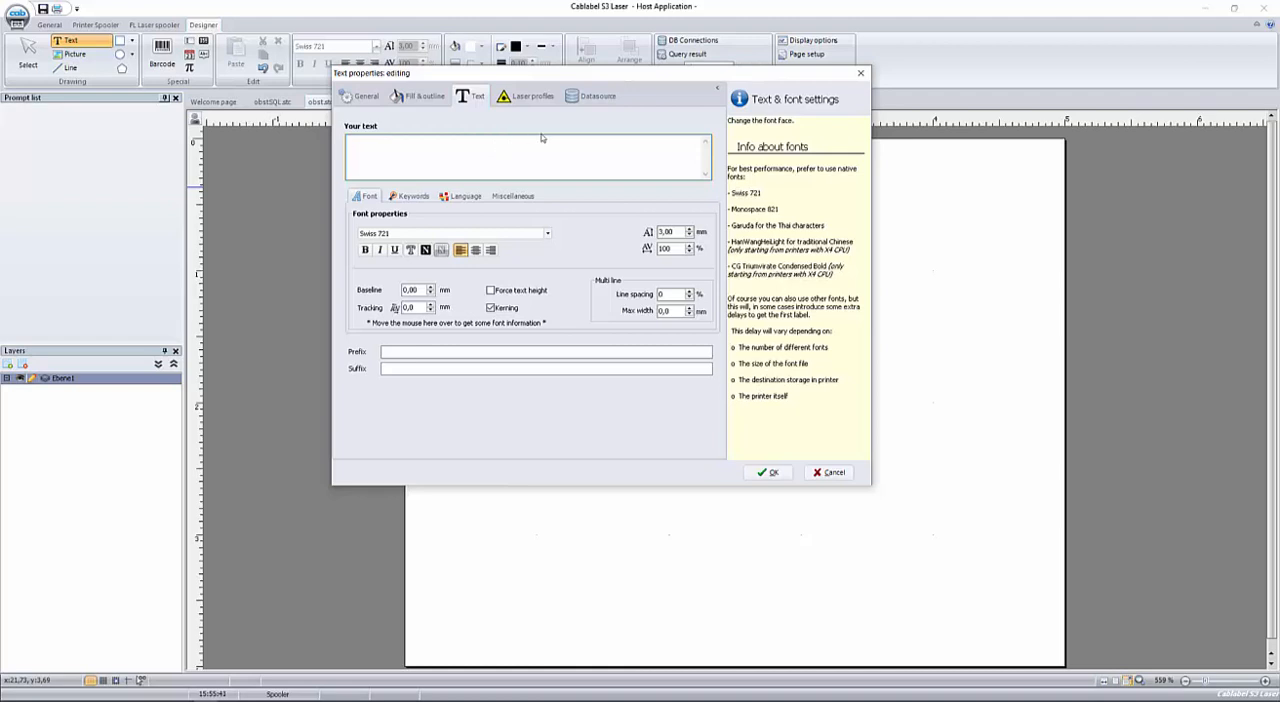
left_click(585, 96)
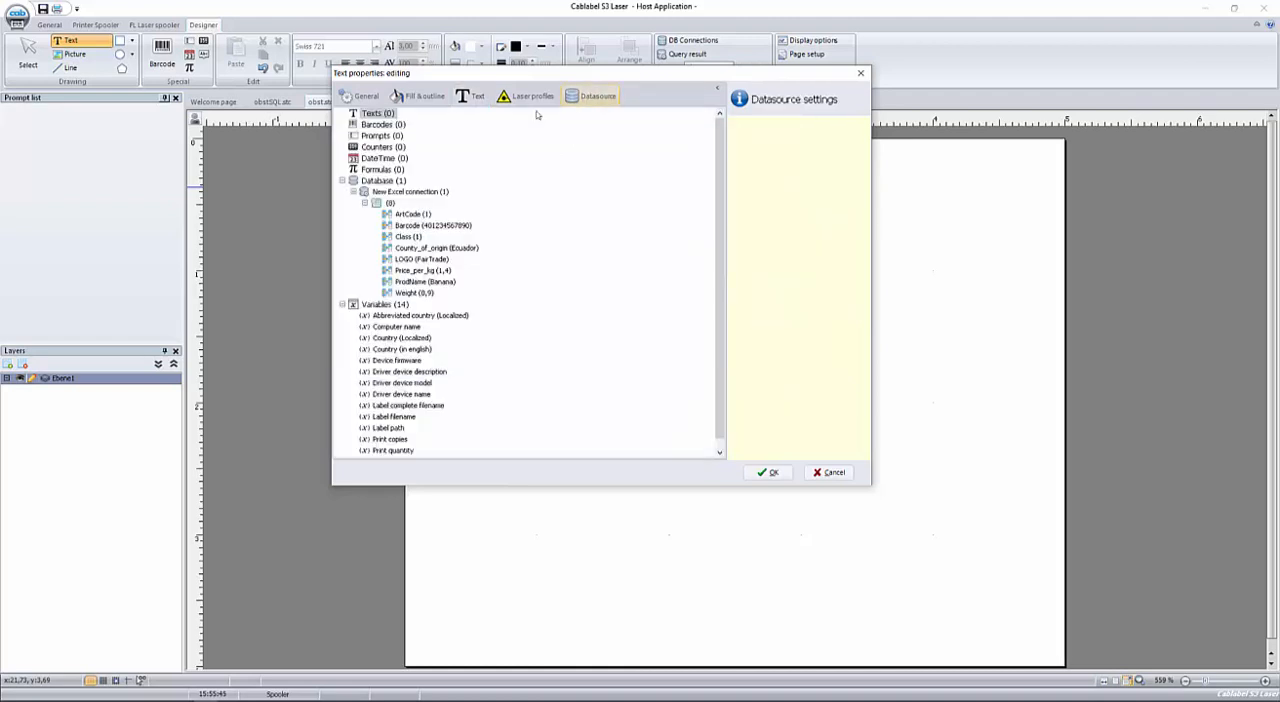
left_click(380, 182)
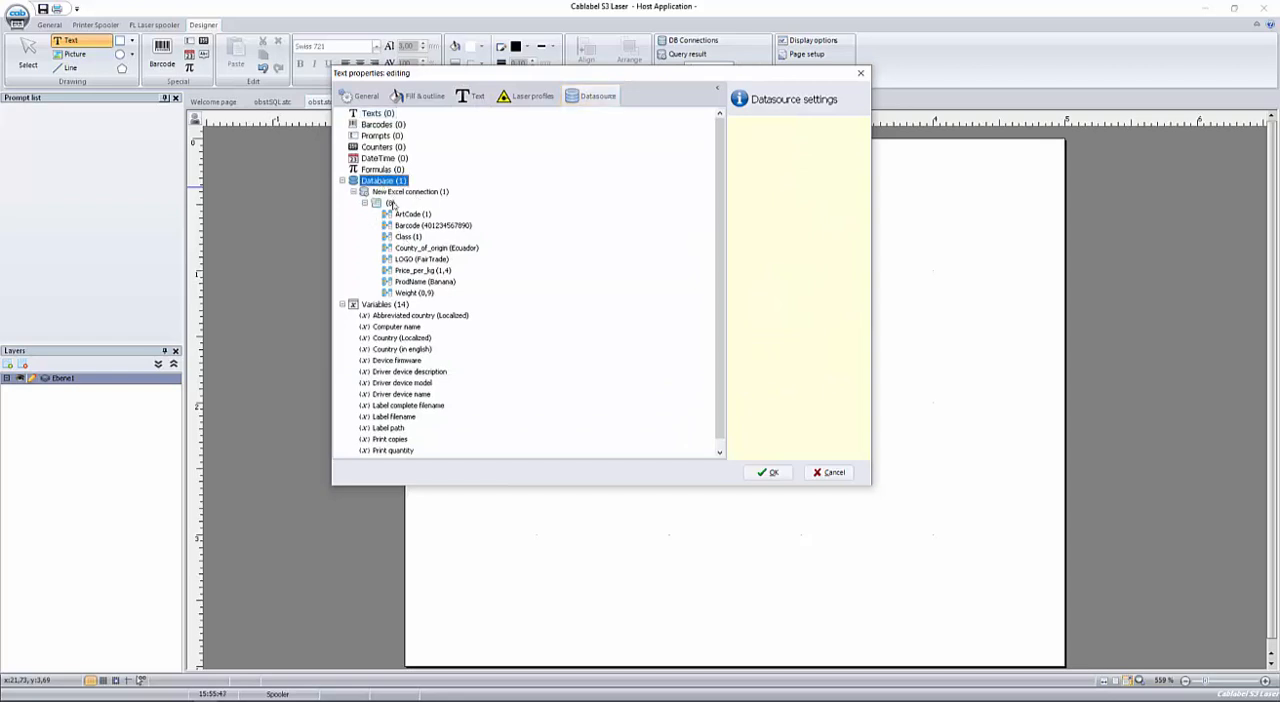
left_click(407, 283)
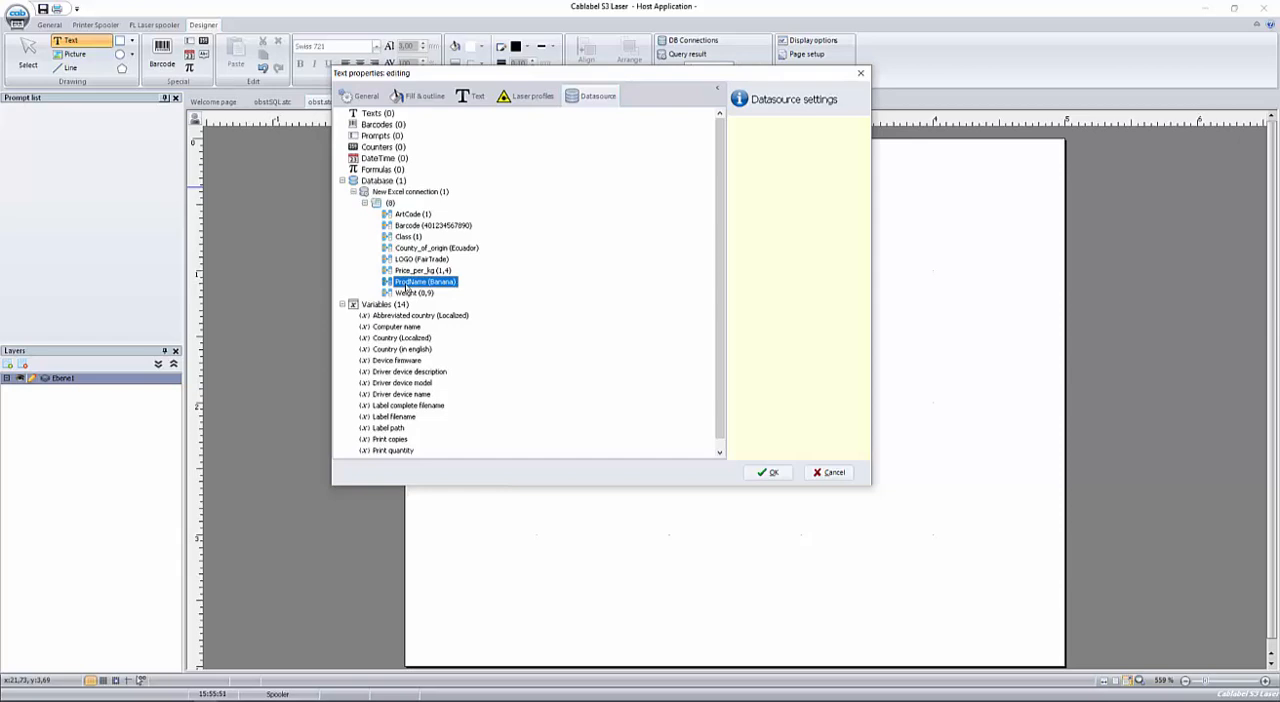
left_click(768, 472)
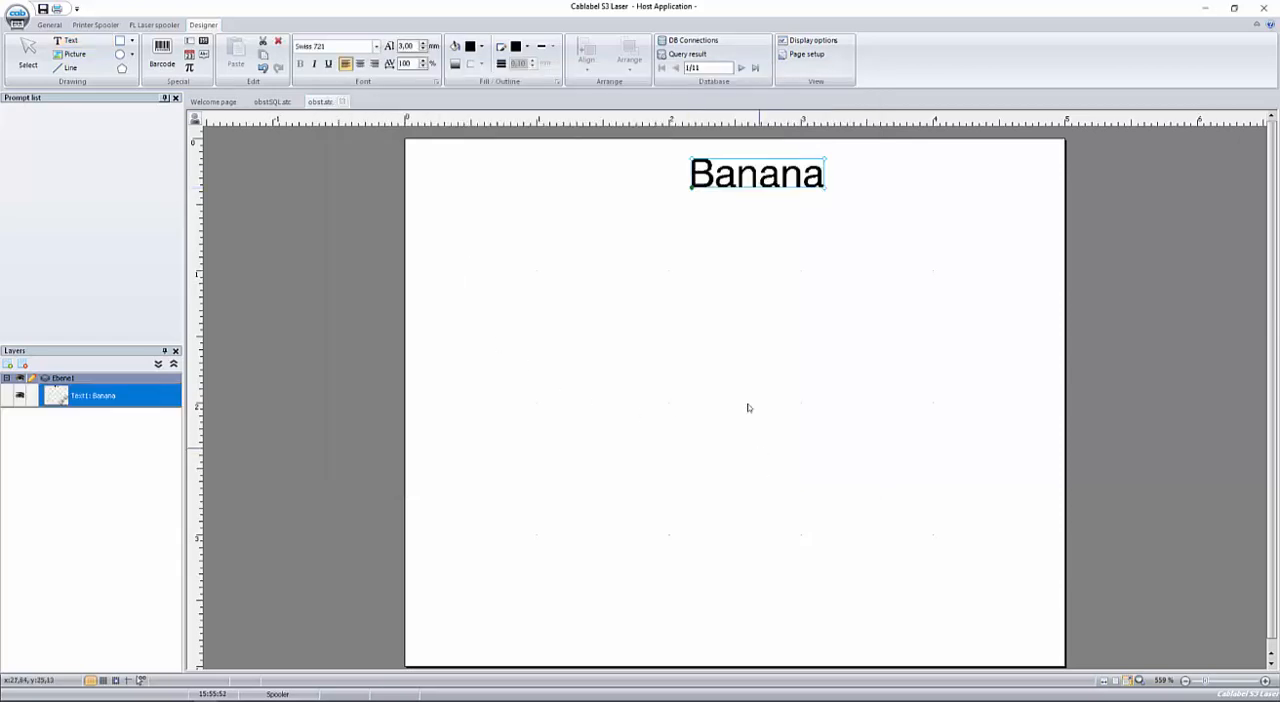
left_click_drag(749, 171, 712, 194)
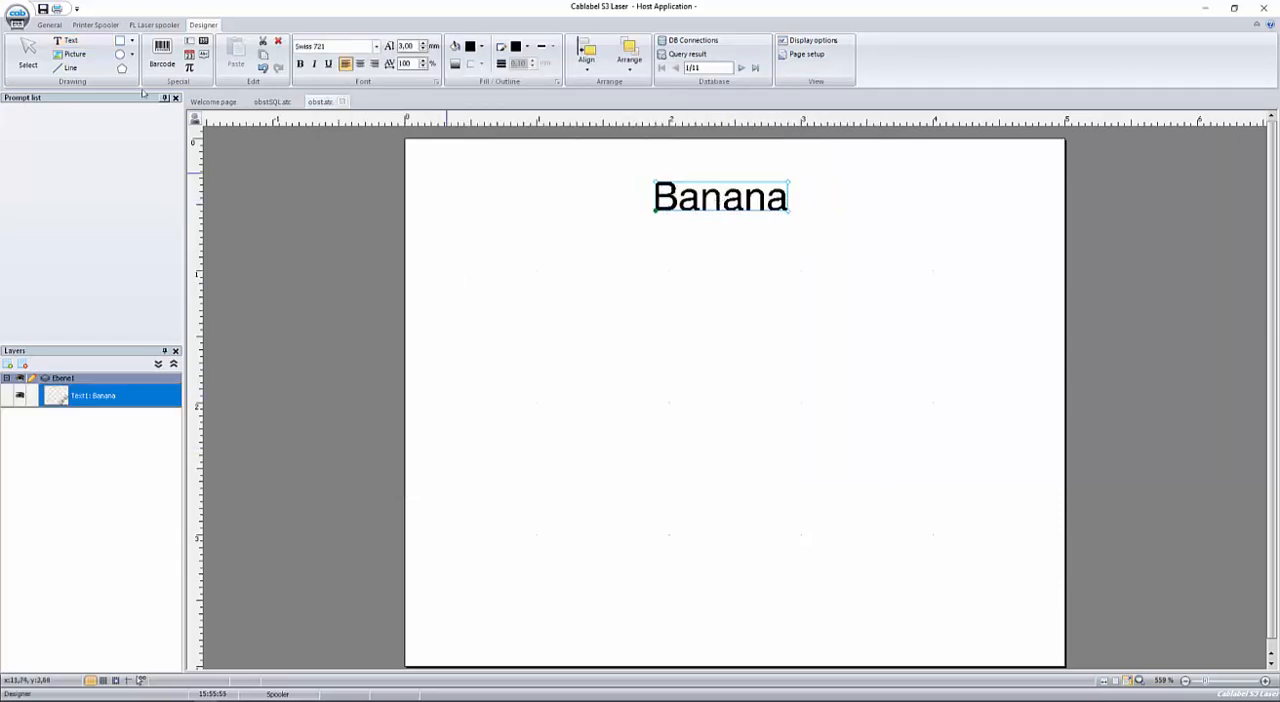
Insert a text object linked to the database field Class just below the product name.
left_click(70, 40)
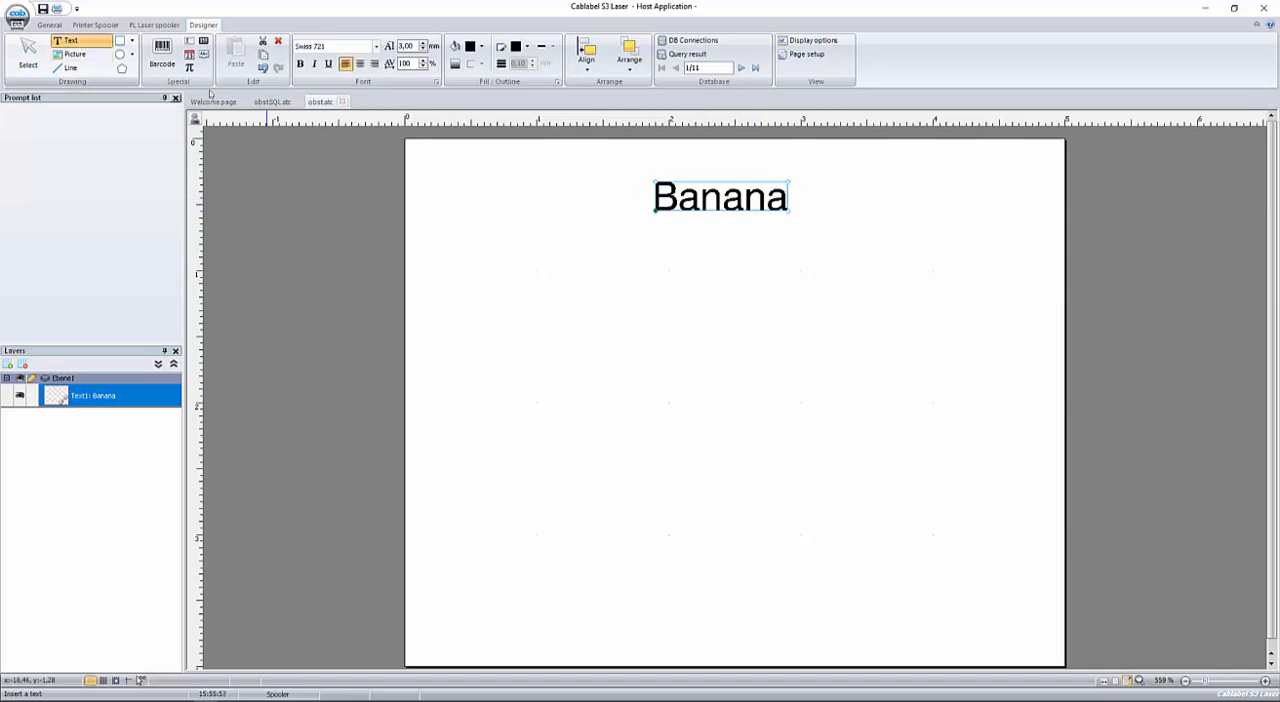
left_click(706, 259)
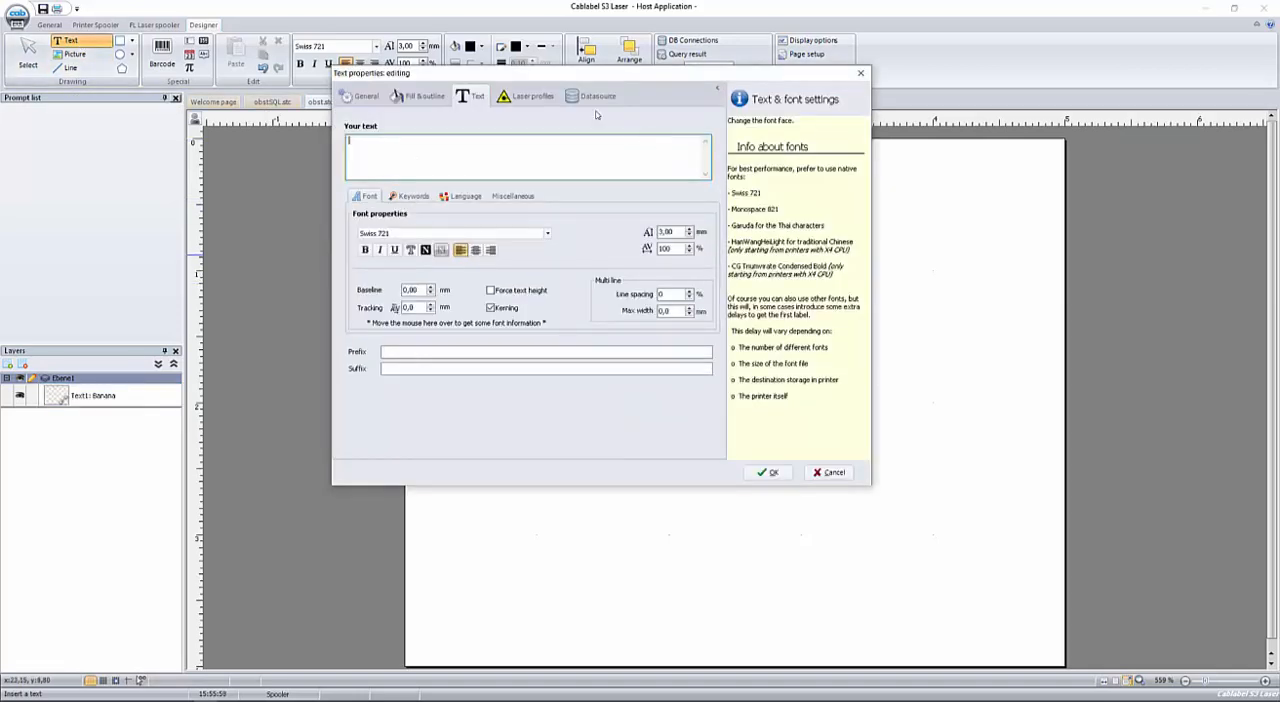
left_click(590, 96)
left_click(403, 249)
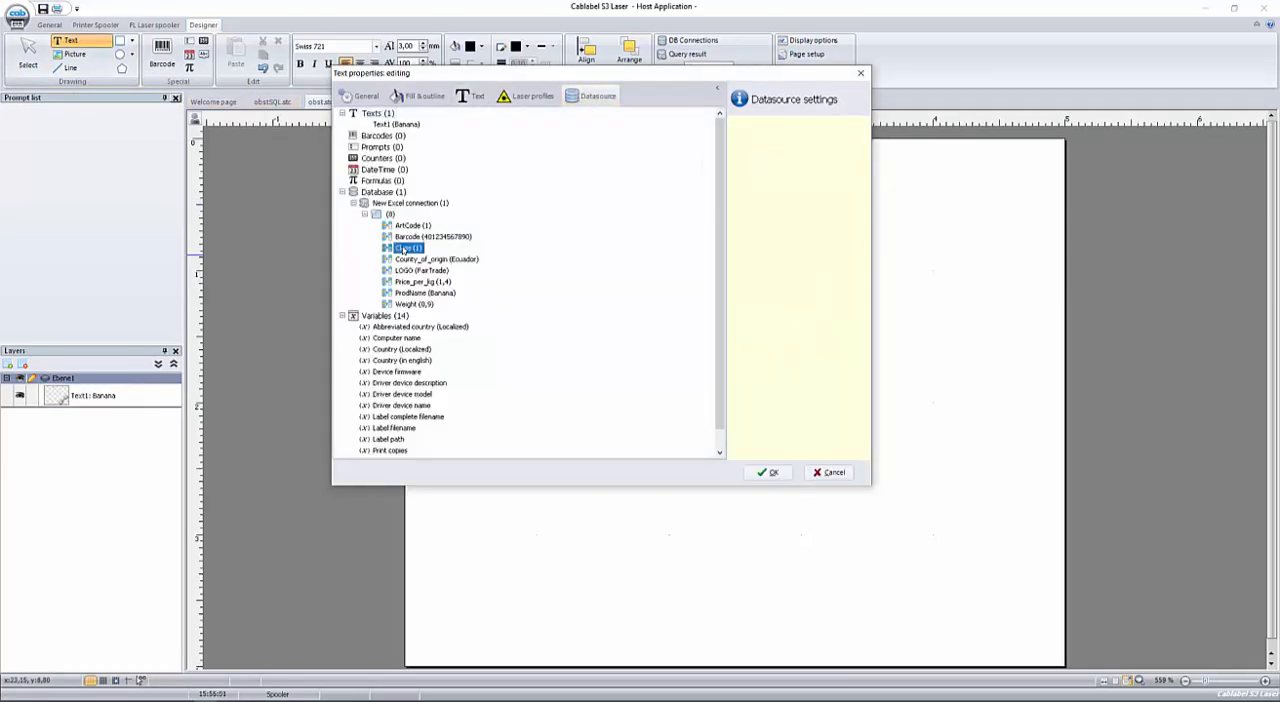
left_click(766, 472)
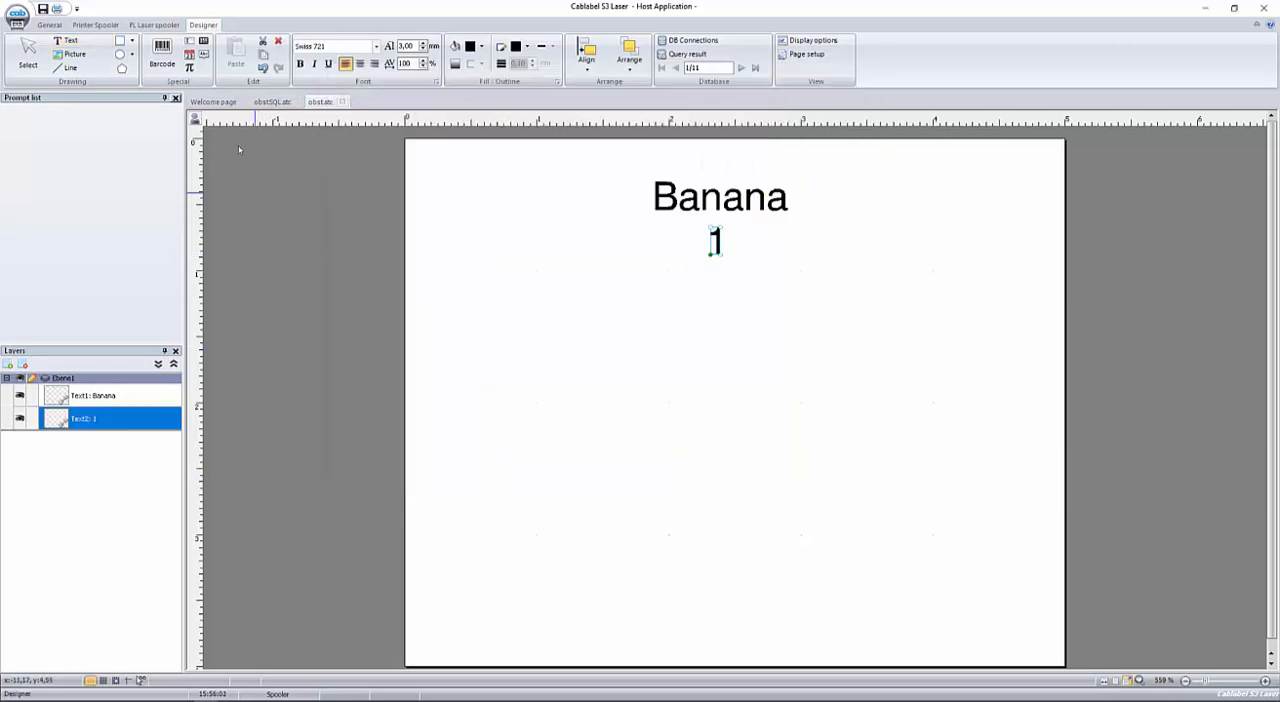
Add a text object with the prefix "Country: " linked to the County_of_origin field, and centre it below the class text.
left_click(69, 41)
left_click(682, 313)
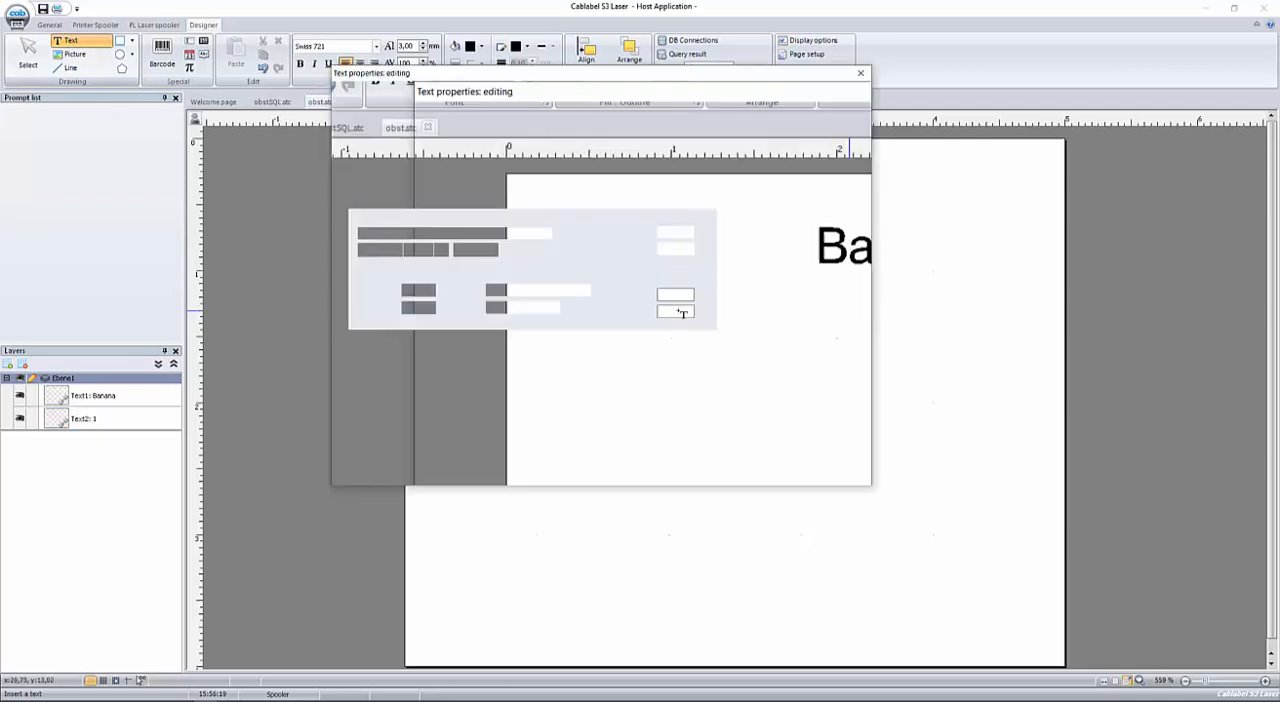
left_click(445, 352)
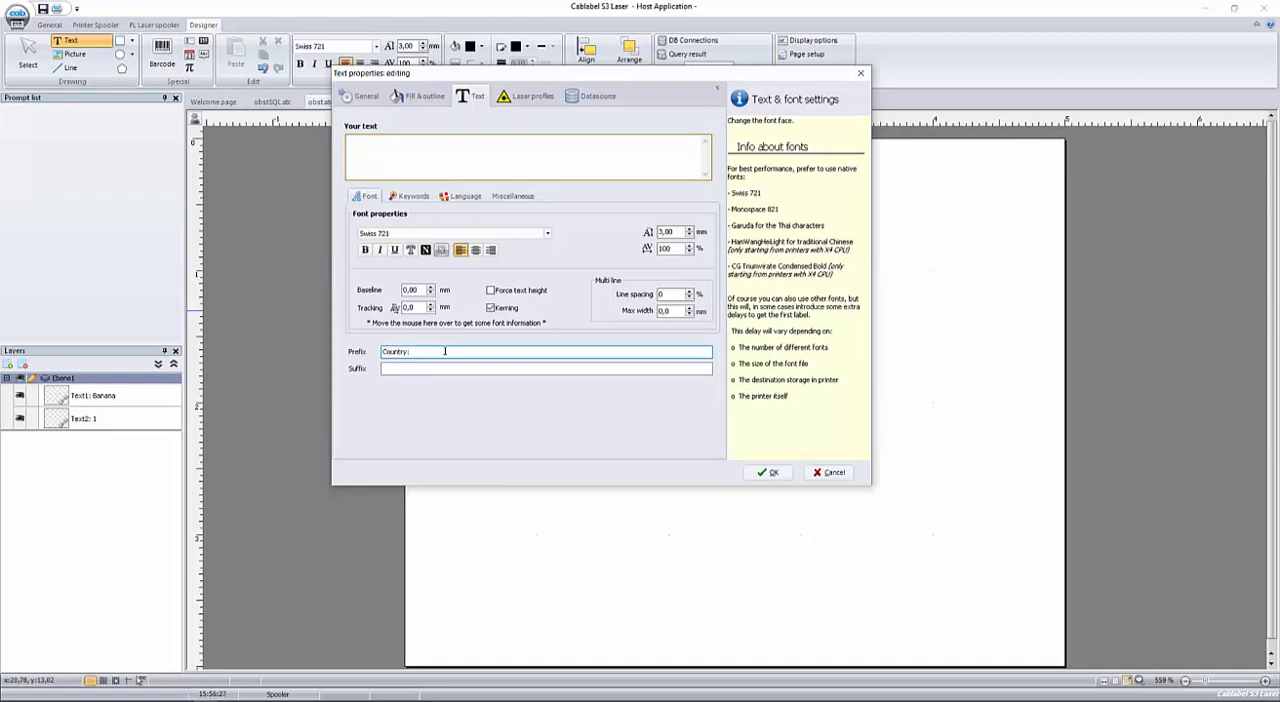
left_click(594, 98)
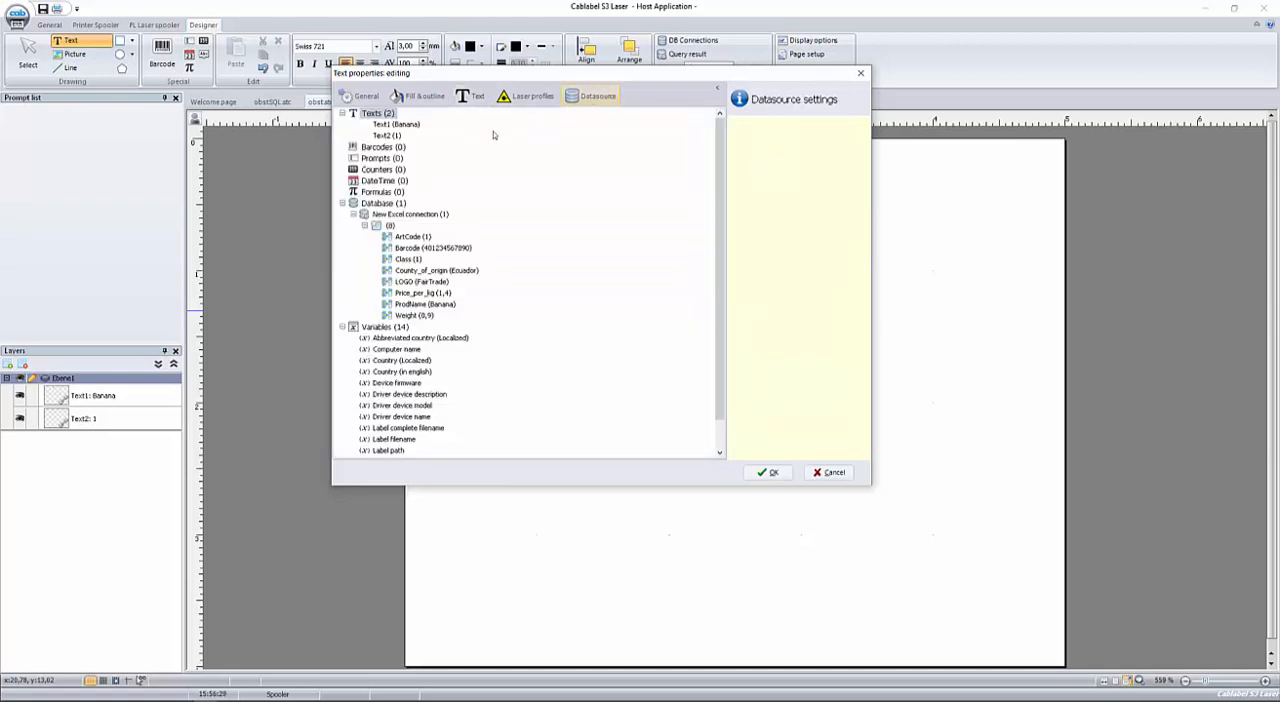
left_click(405, 271)
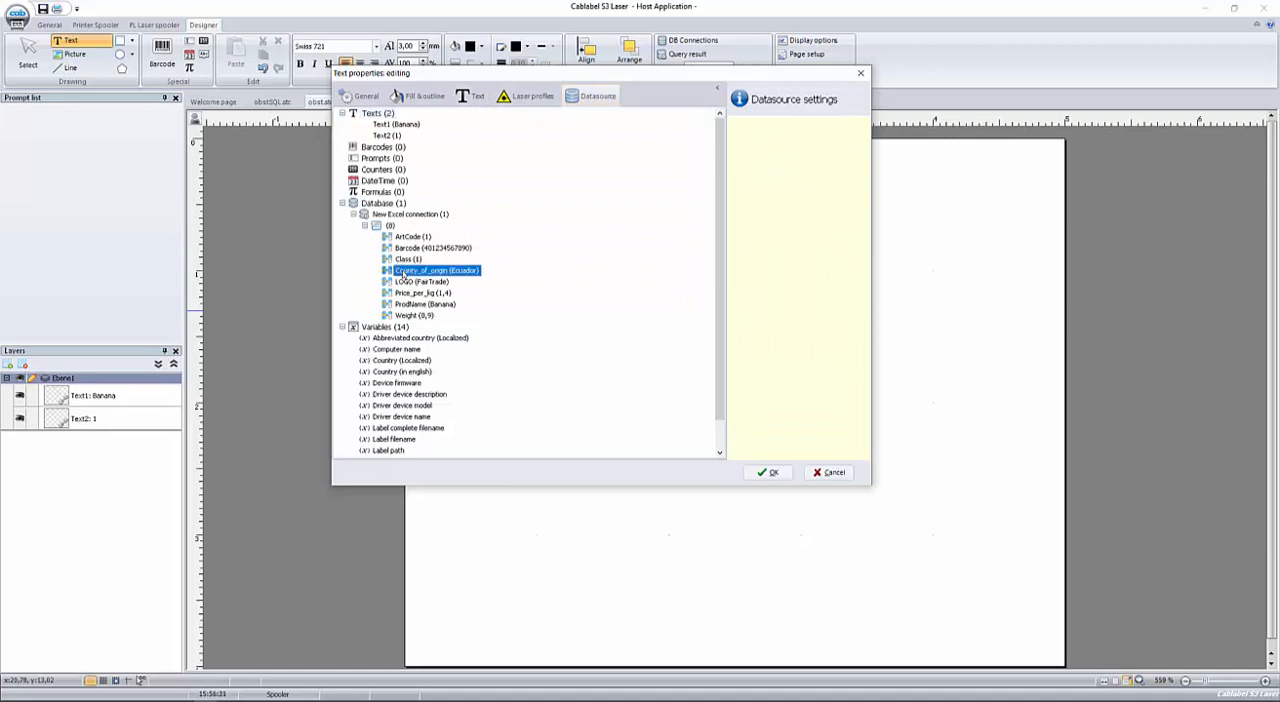
left_click(770, 473)
left_click_drag(807, 307, 706, 305)
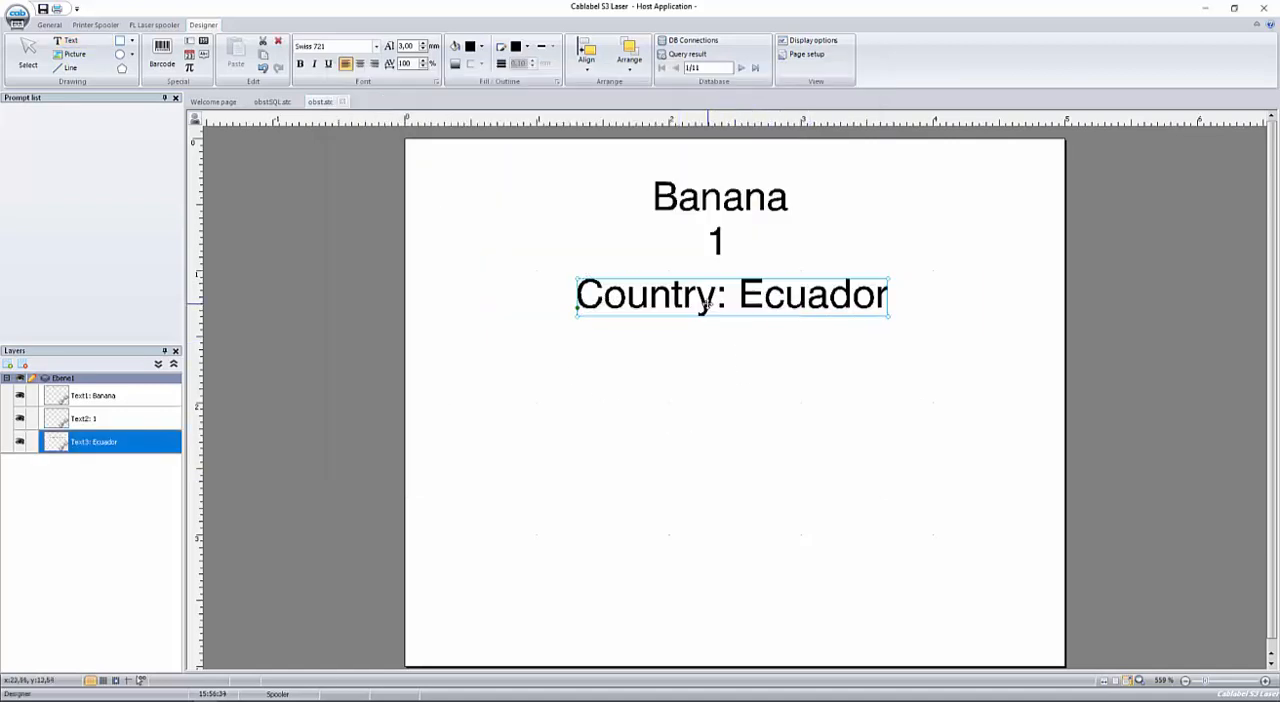
Add a text object with prefix "Price: " and suffix "€" linked to the Price_per_kg field, and place it below the country line.
left_click(70, 40)
key("Escape")
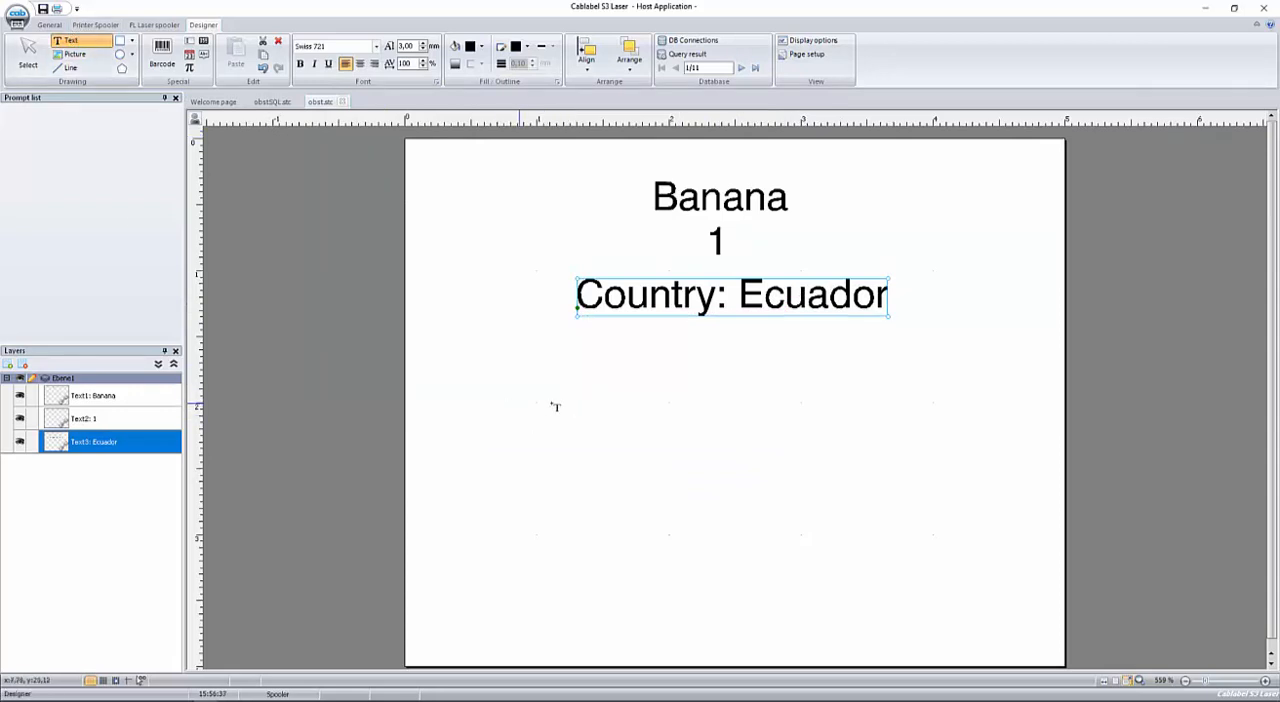
left_click(690, 371)
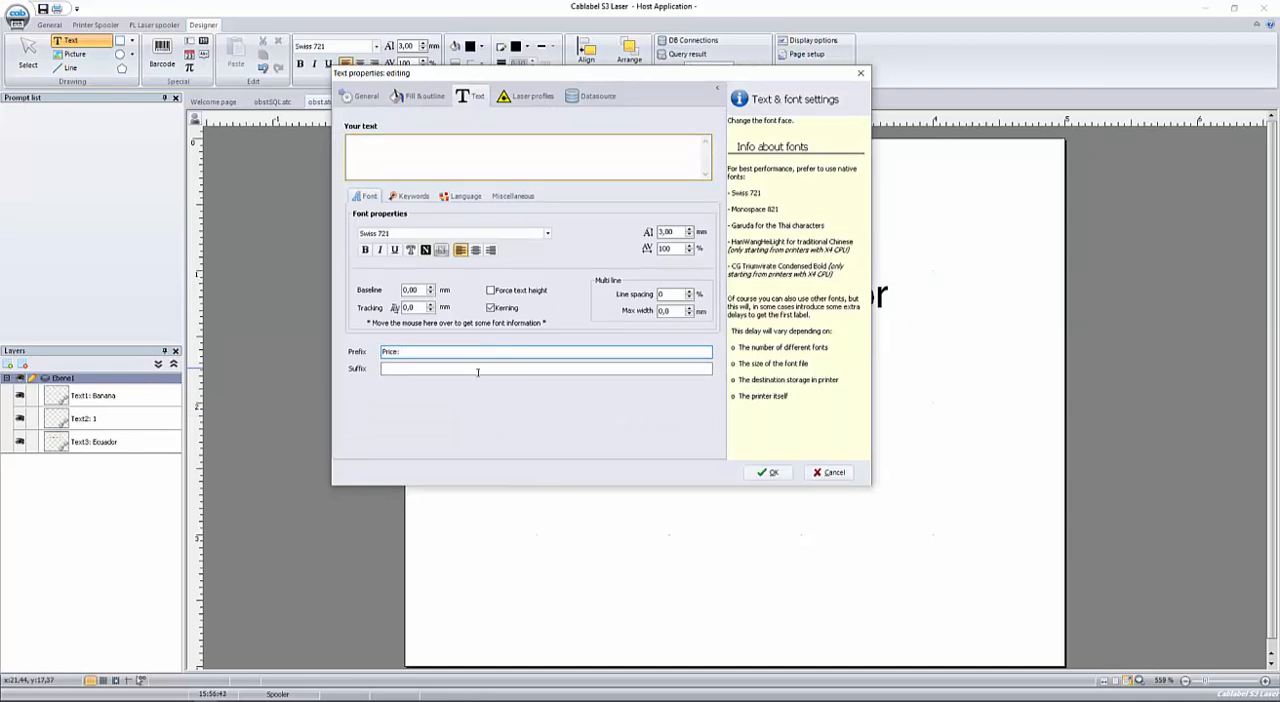
left_click(472, 370)
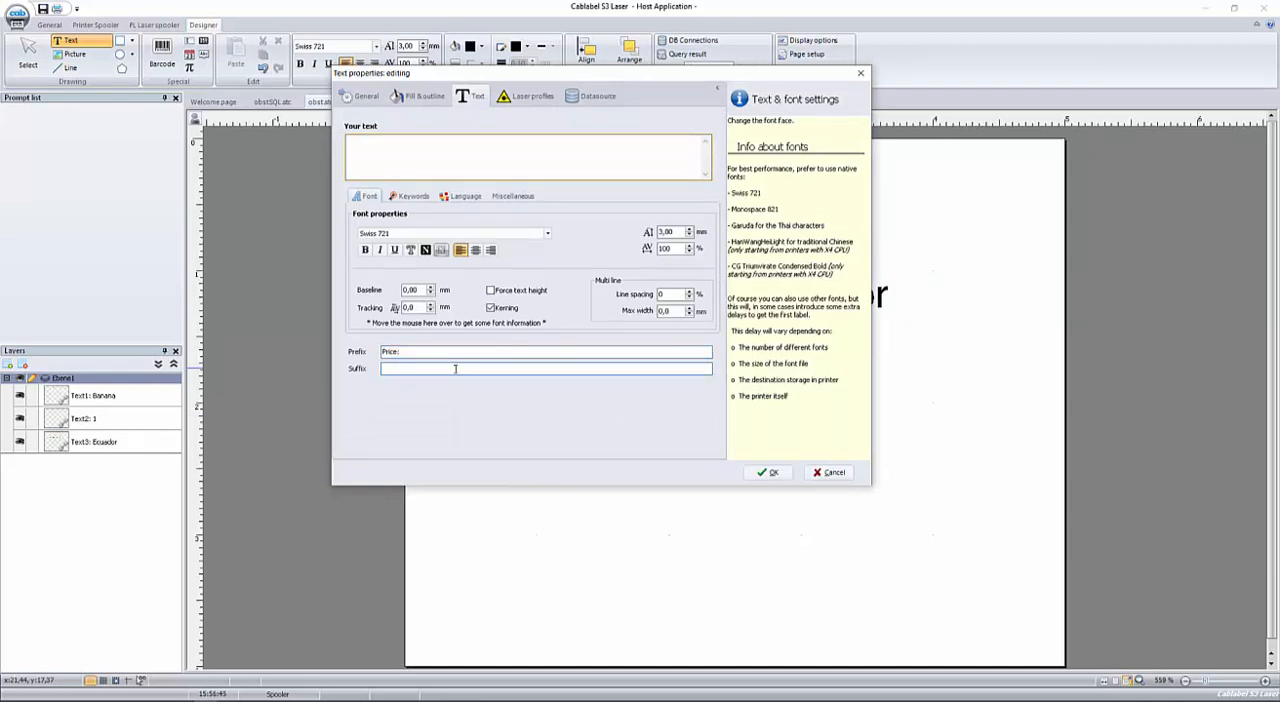
type("€")
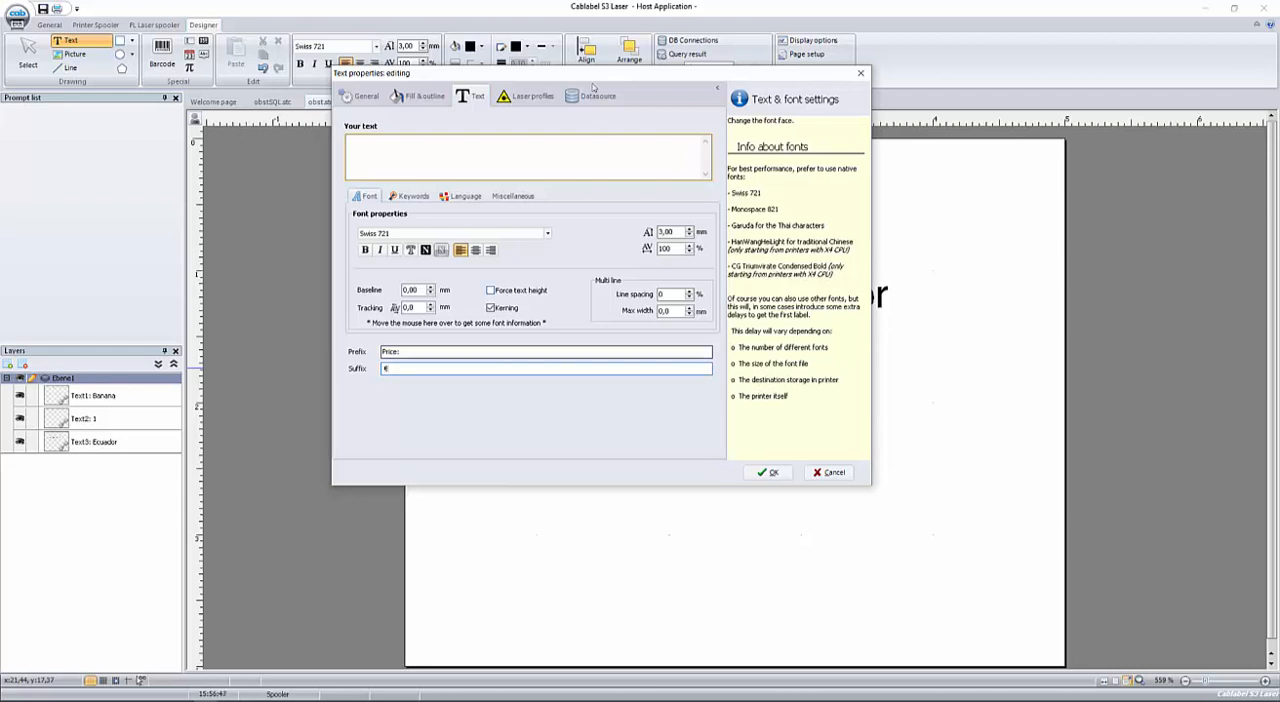
left_click(598, 96)
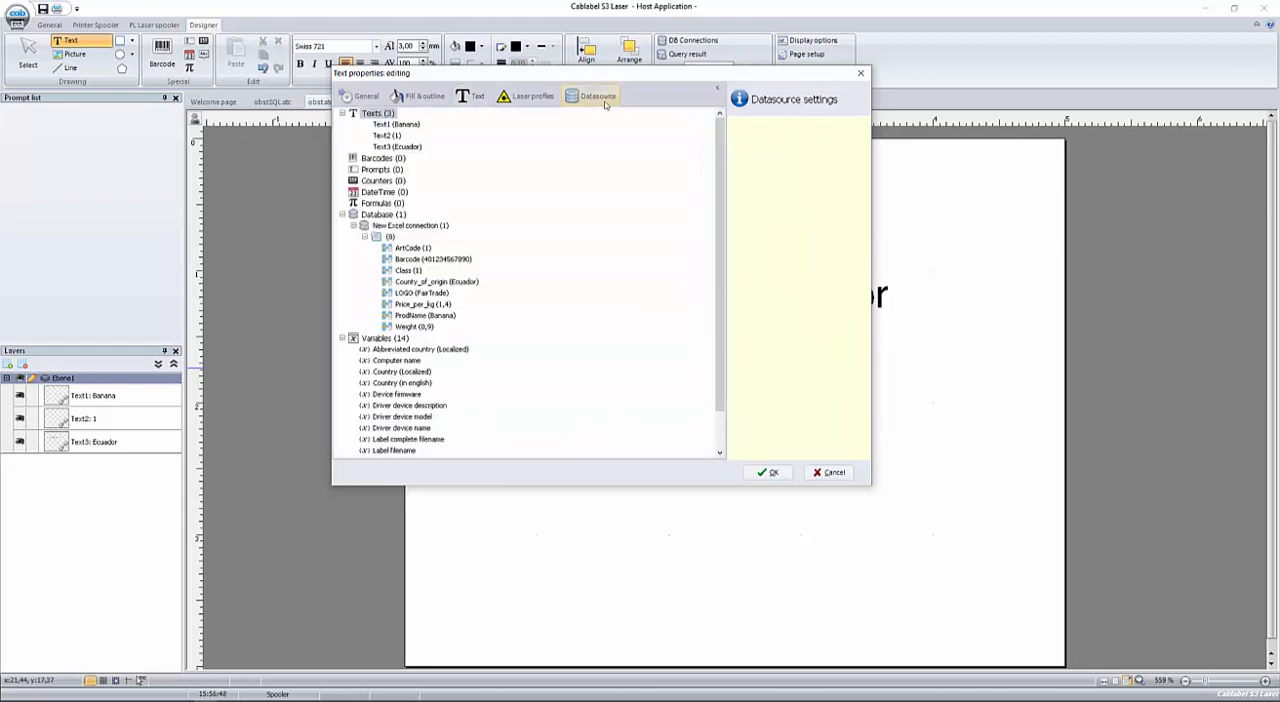
left_click(410, 304)
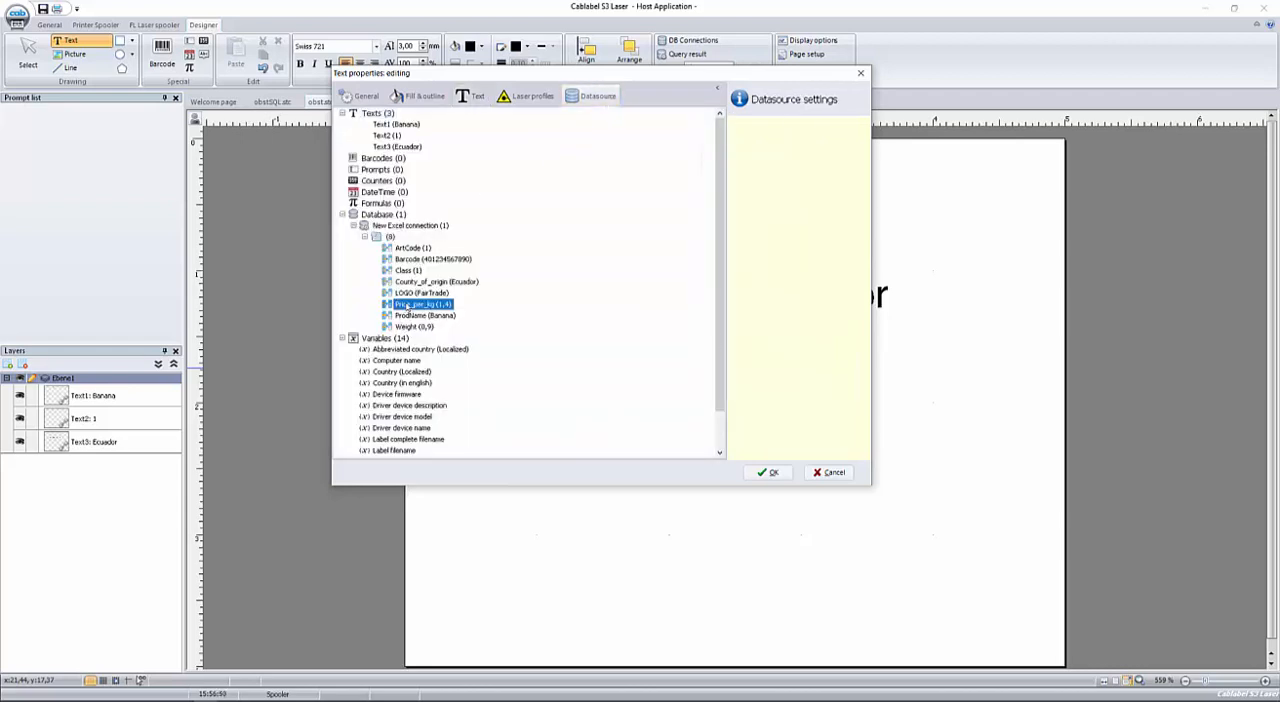
left_click(768, 472)
left_click_drag(768, 358, 715, 393)
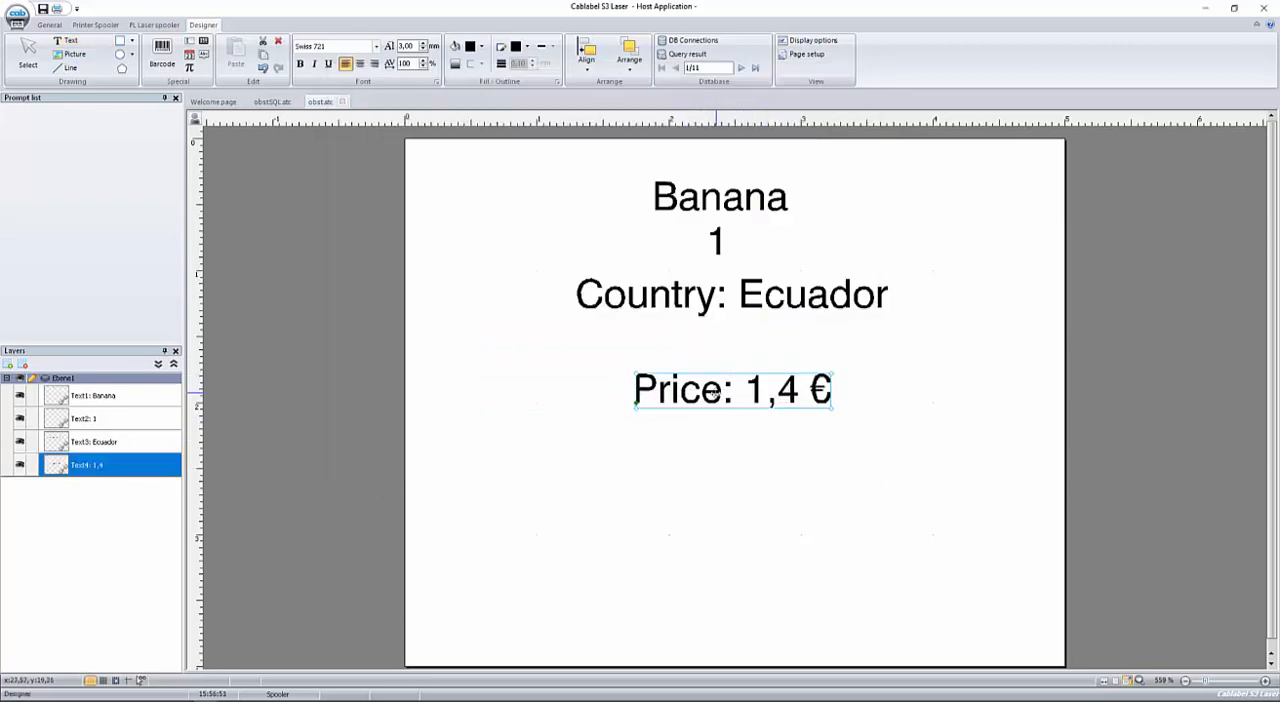
Add a text object with the suffix "kg" linked to the Weight database field, placed just below the price line.
left_click(71, 42)
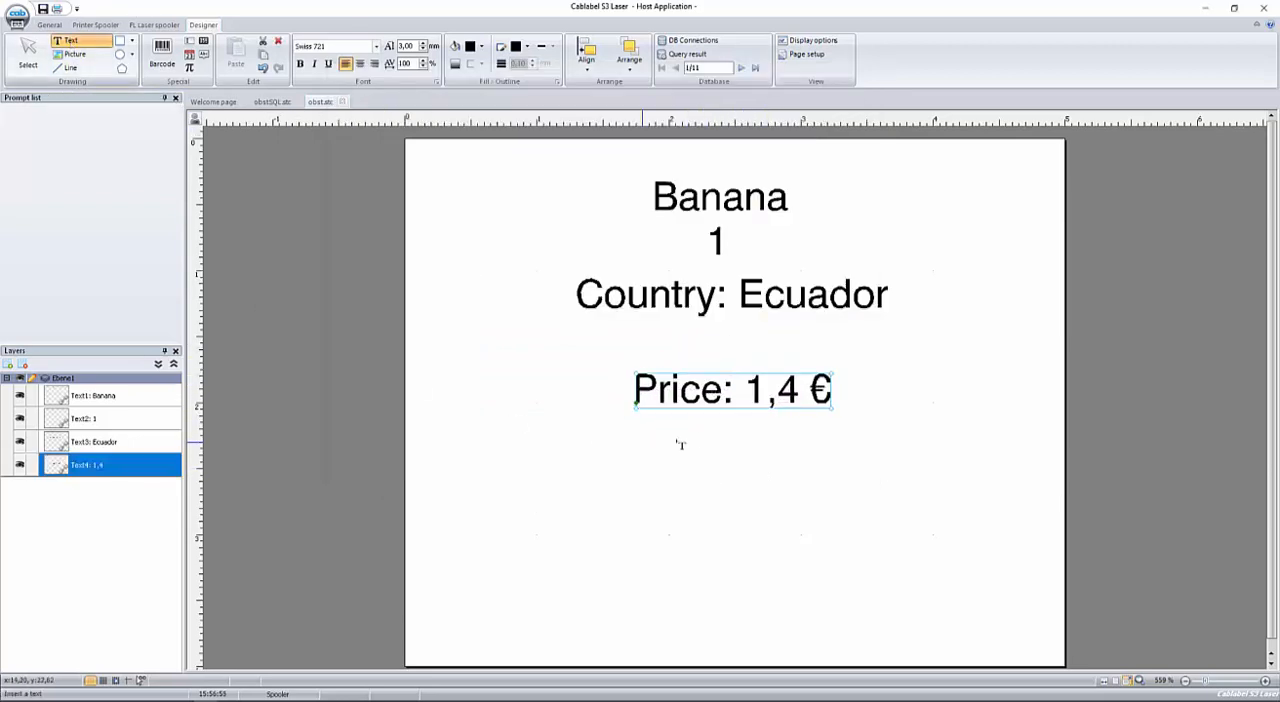
left_click(683, 447)
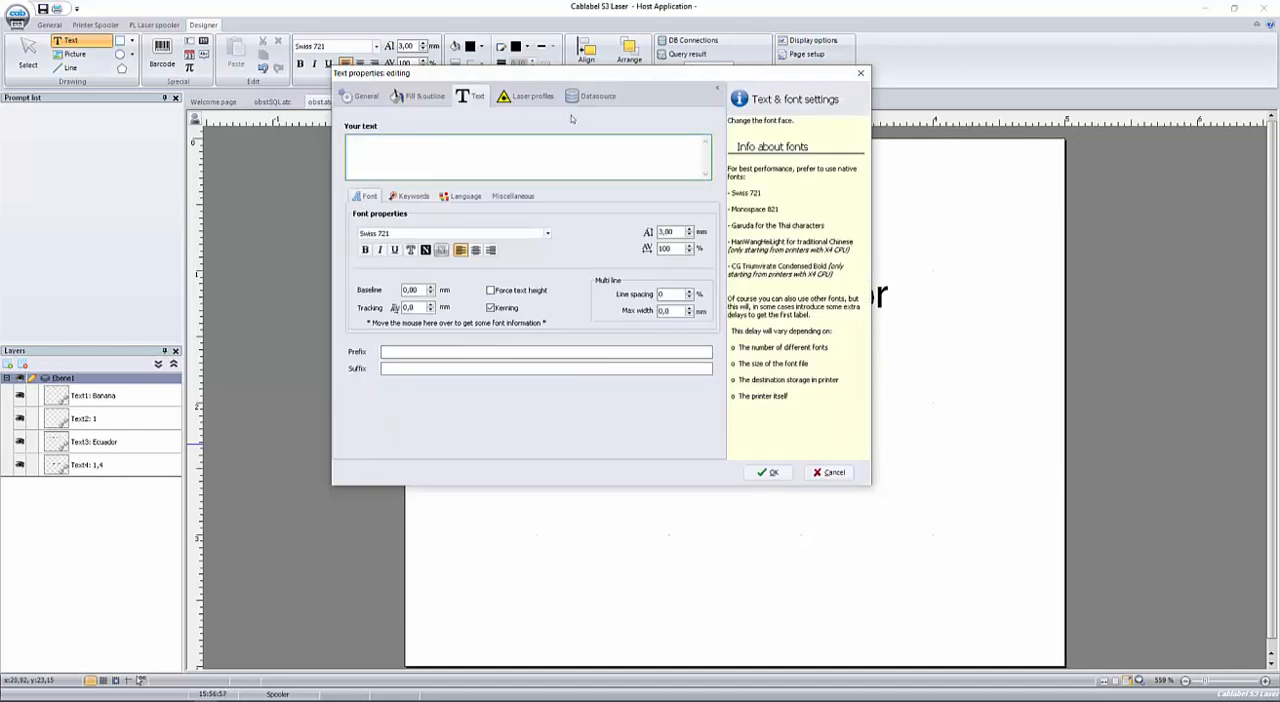
left_click(442, 368)
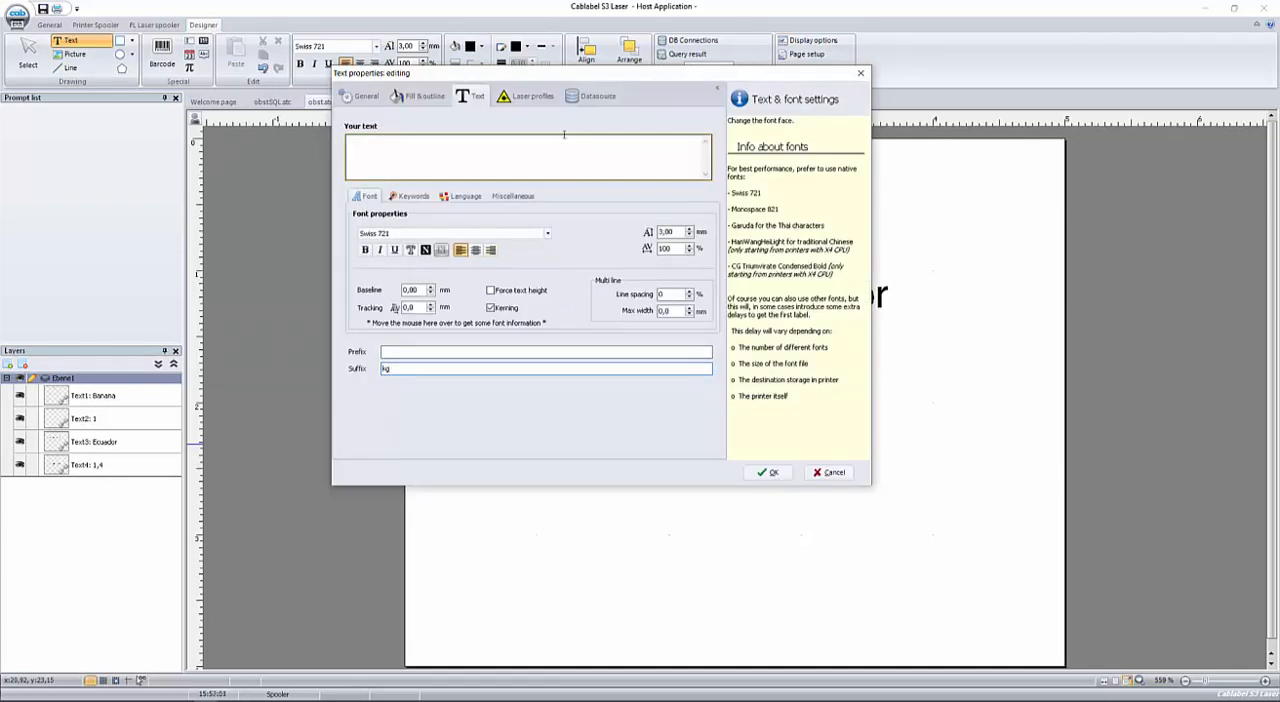
left_click(592, 97)
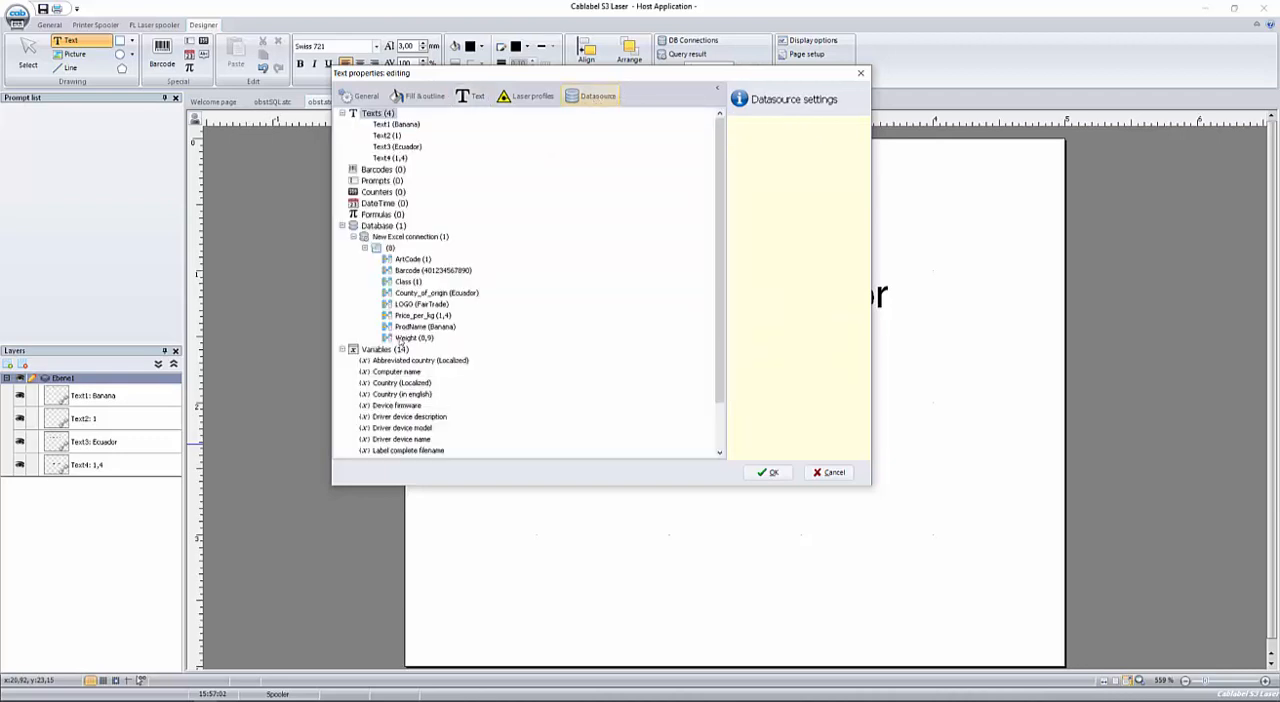
left_click(403, 339)
left_click(767, 472)
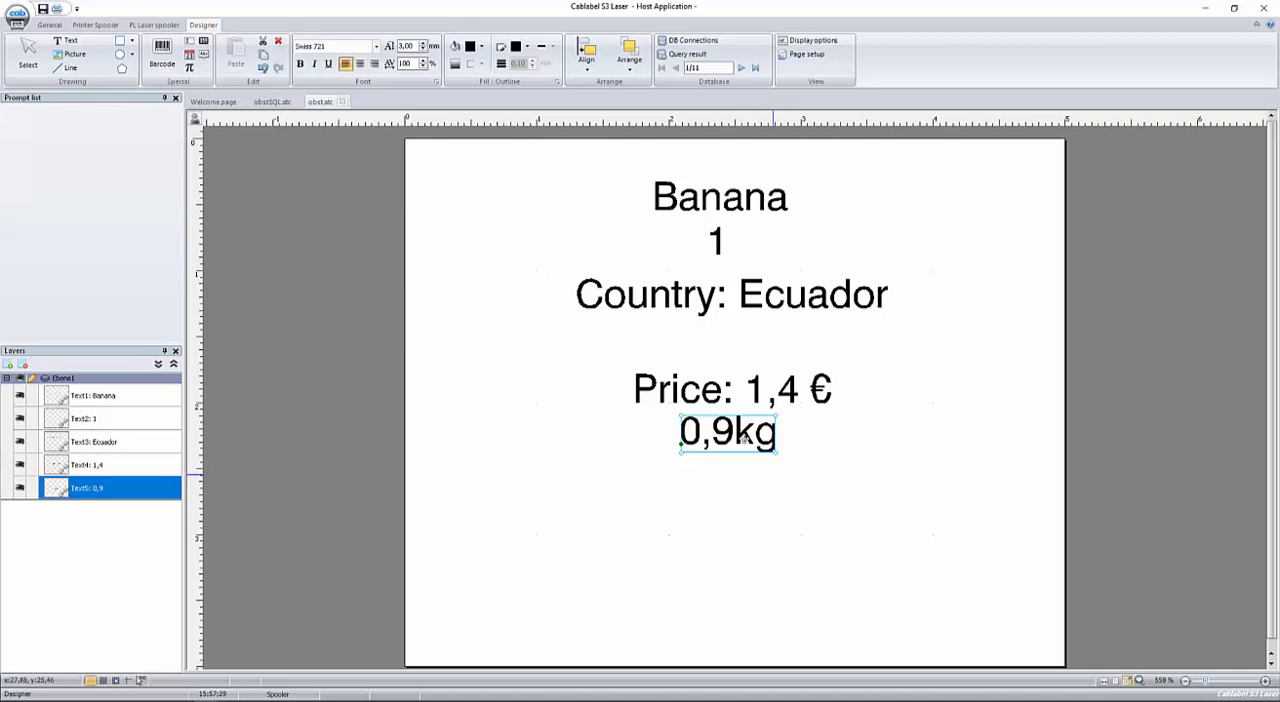
Insert an EAN13 barcode linked to the Barcode database field and centre it below the weight text.
left_click(166, 52)
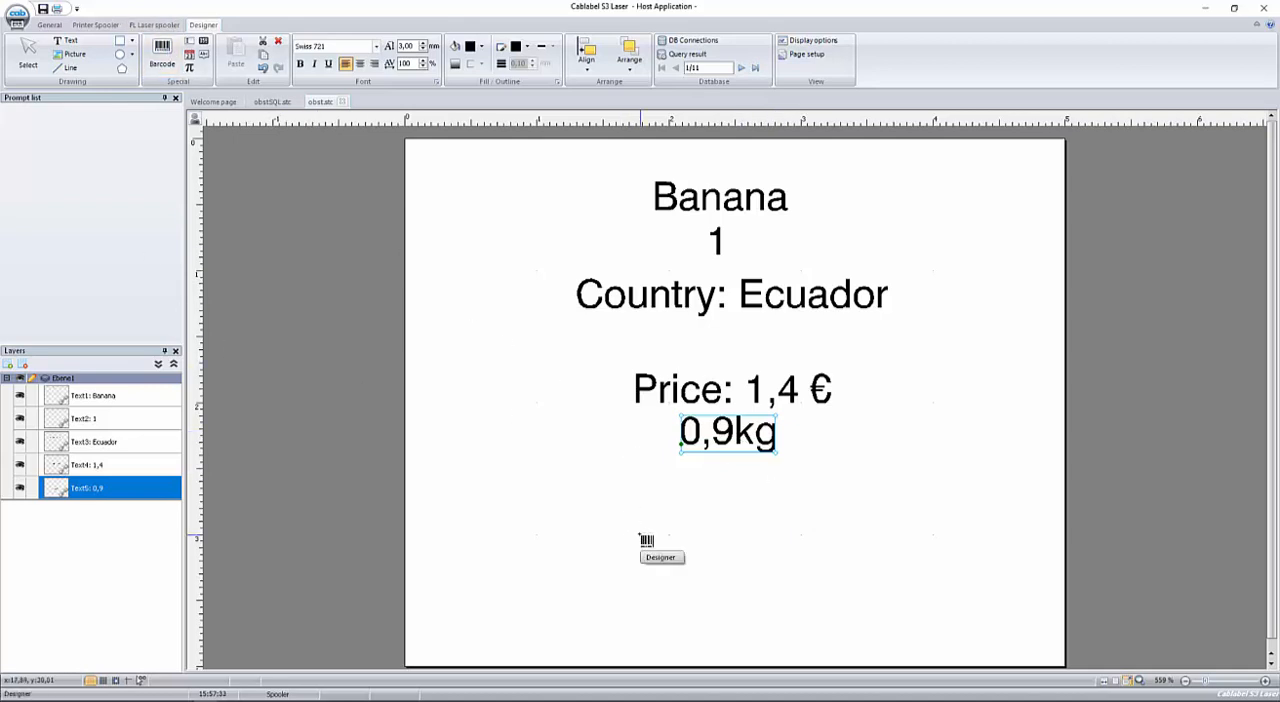
left_click(646, 540)
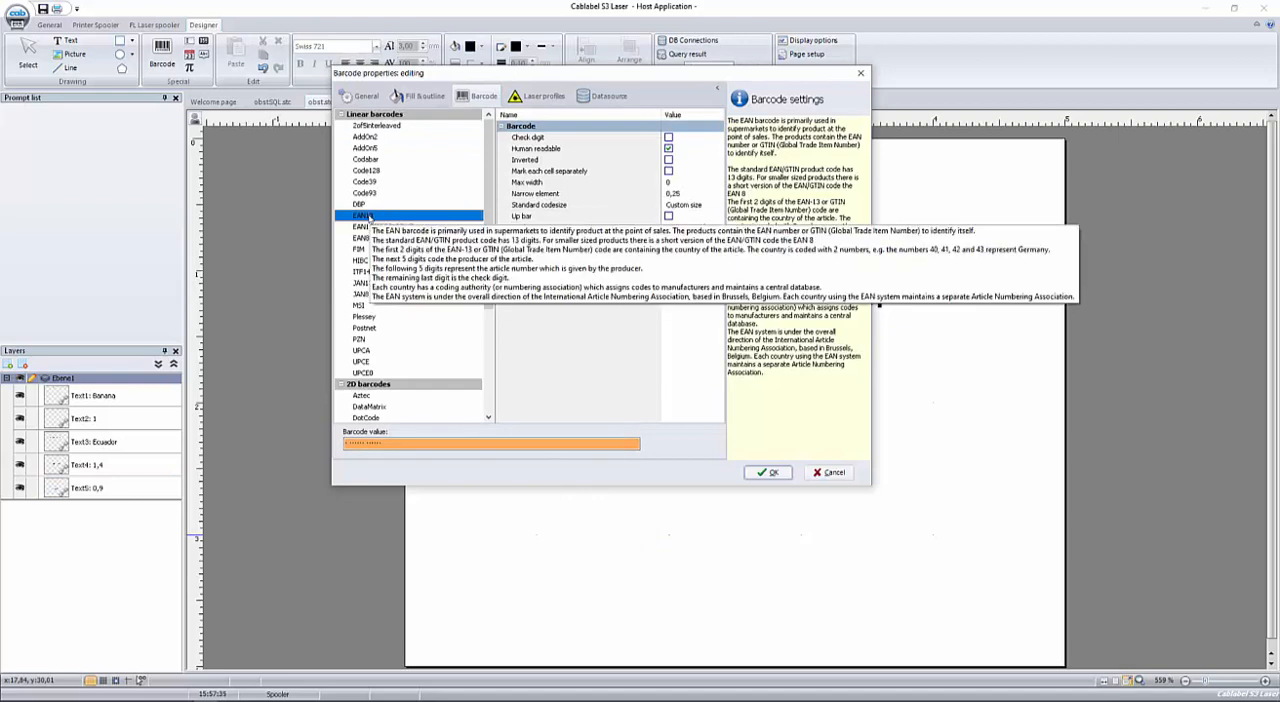
left_click(612, 97)
left_click(402, 284)
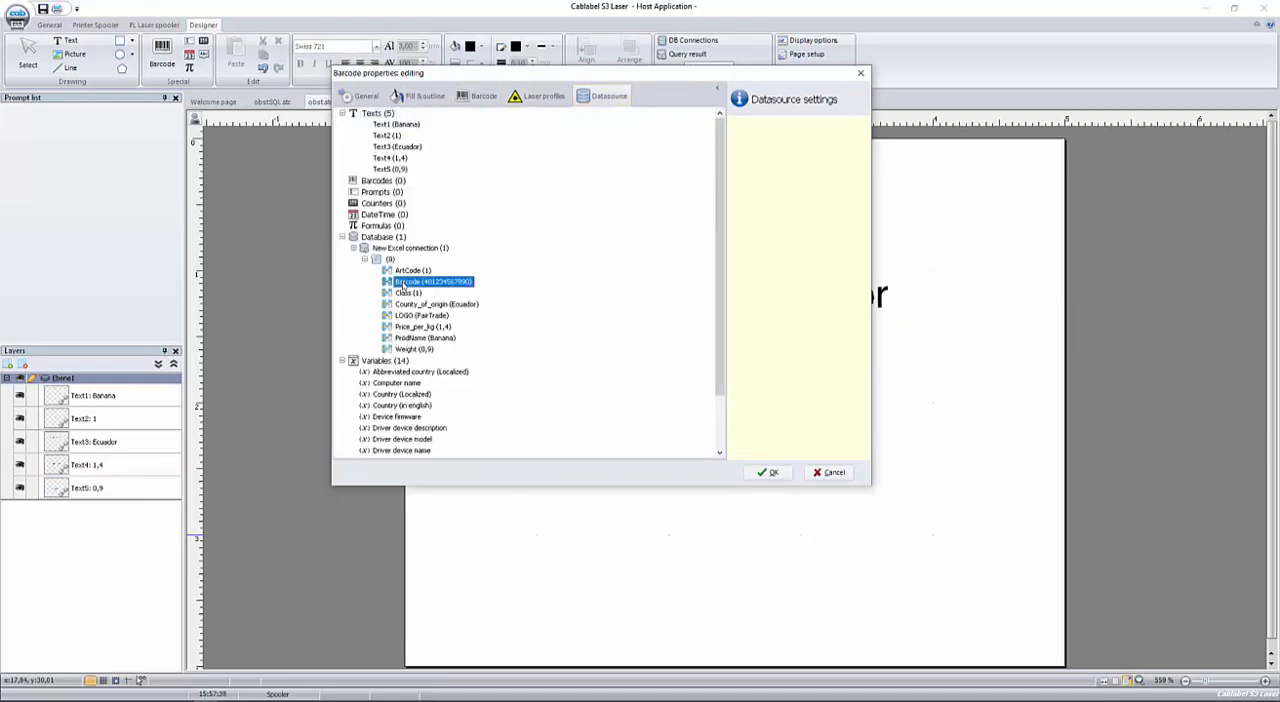
left_click(770, 473)
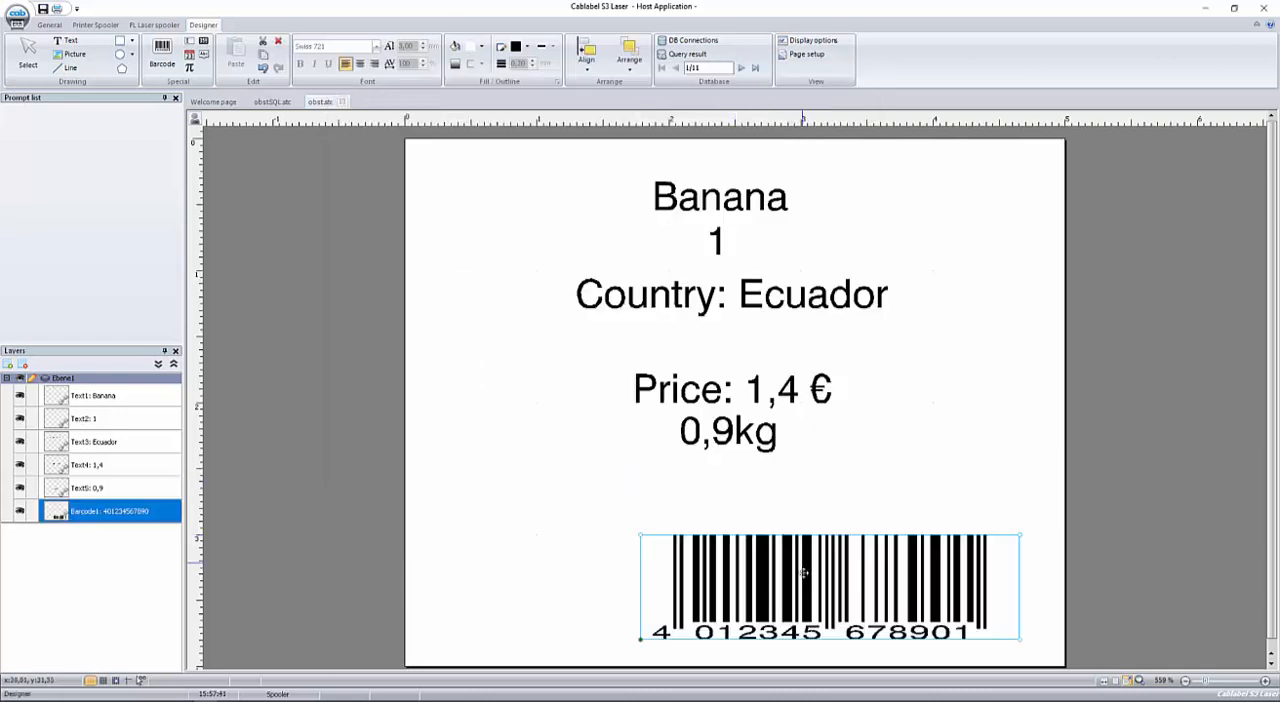
left_click_drag(804, 572, 704, 522)
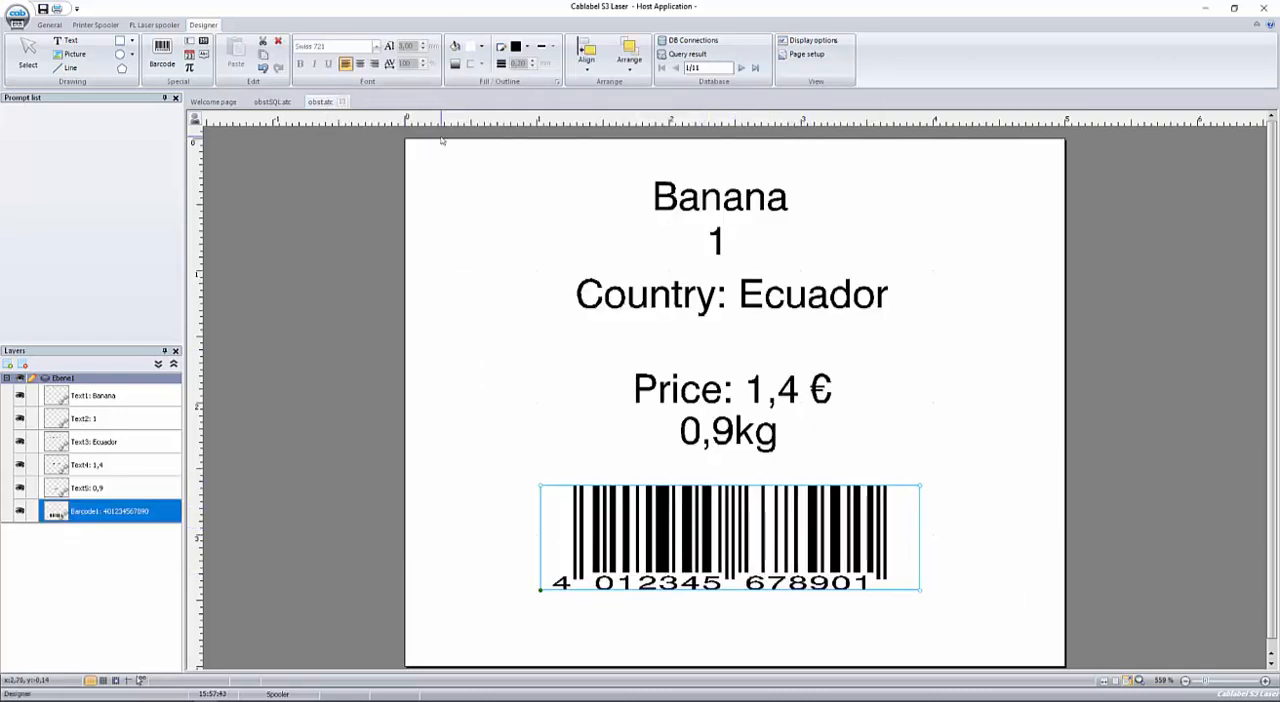
left_click_drag(441, 140, 1037, 634)
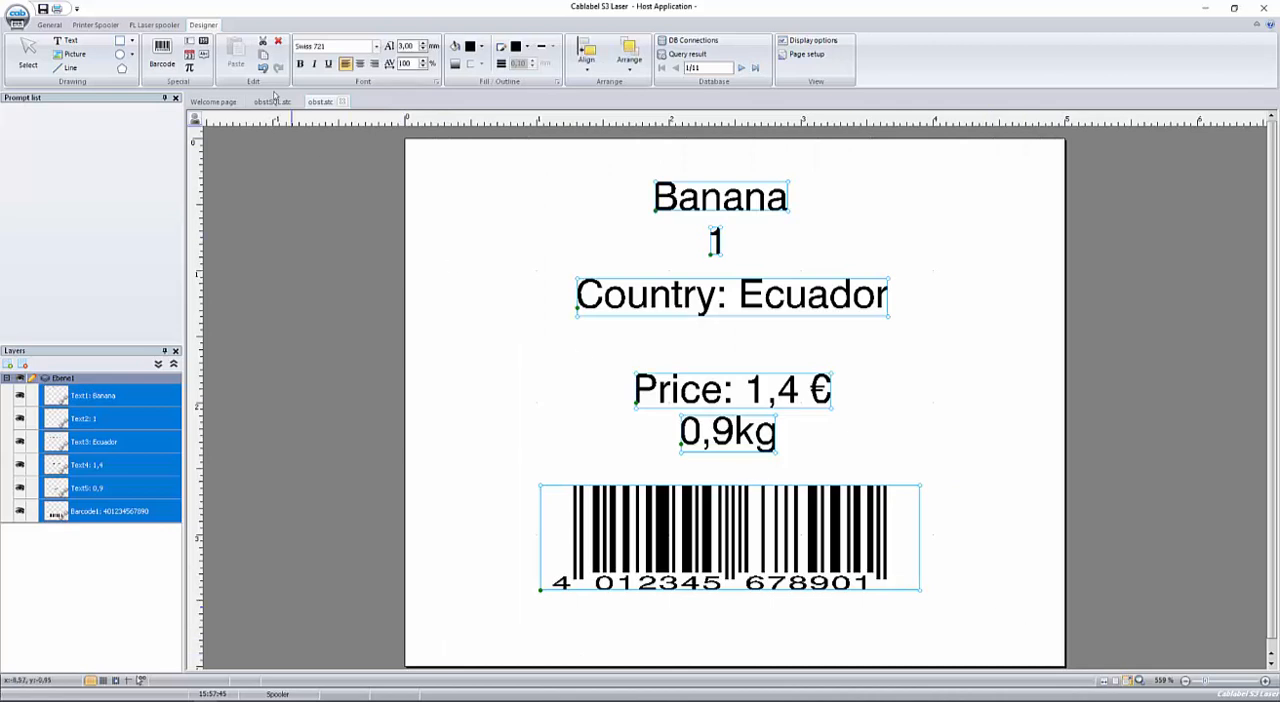
left_click(978, 432)
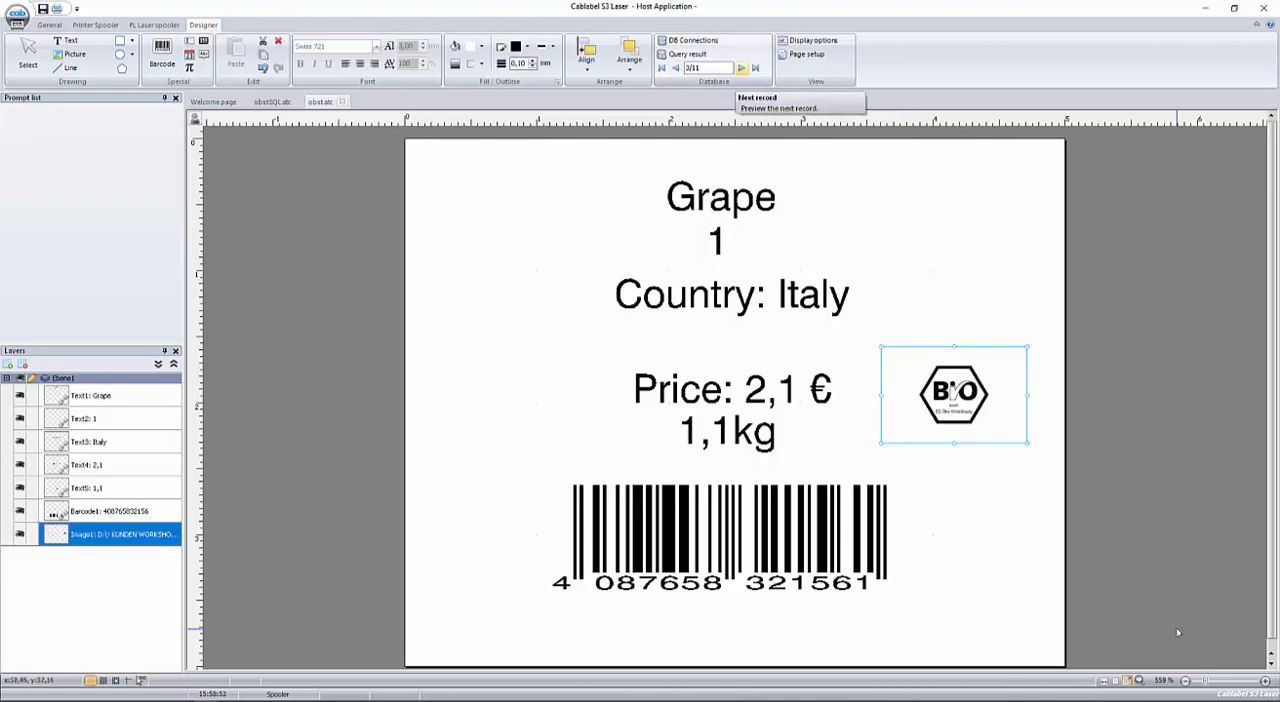
Browse forward and back through the database records to preview how the label content and logo change.
left_click(741, 68)
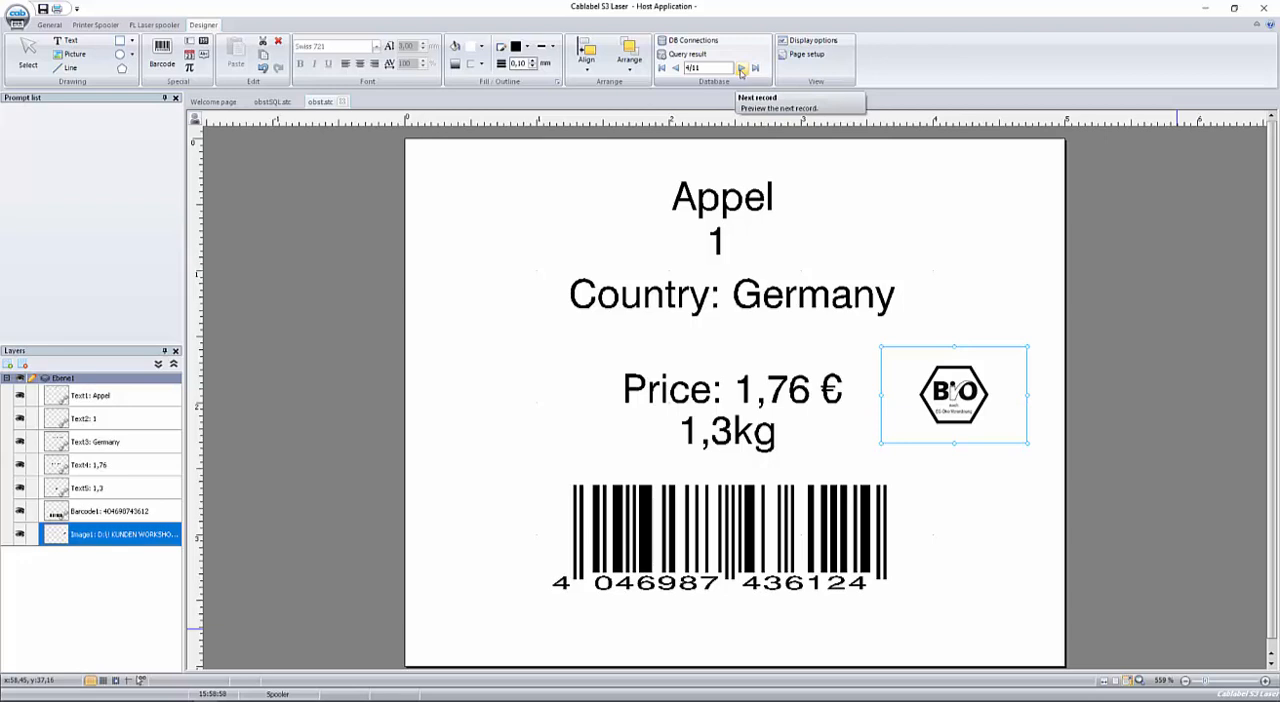
left_click(675, 68)
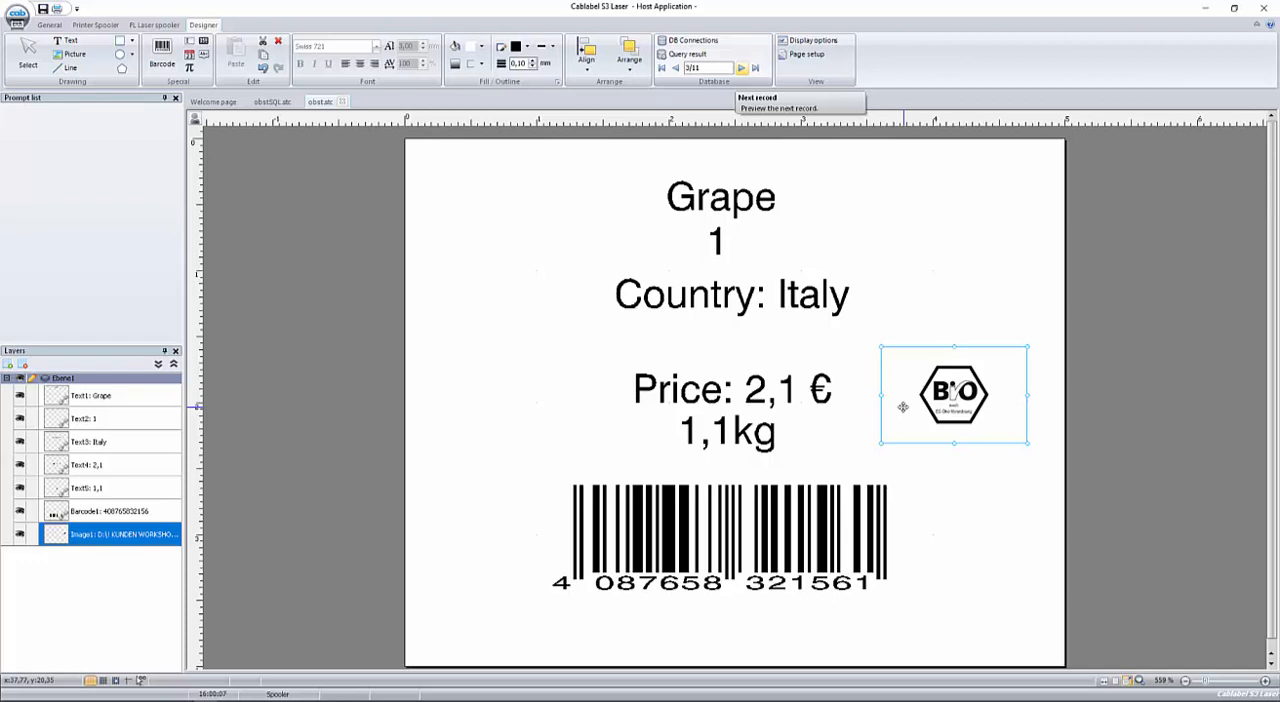
left_click(677, 68)
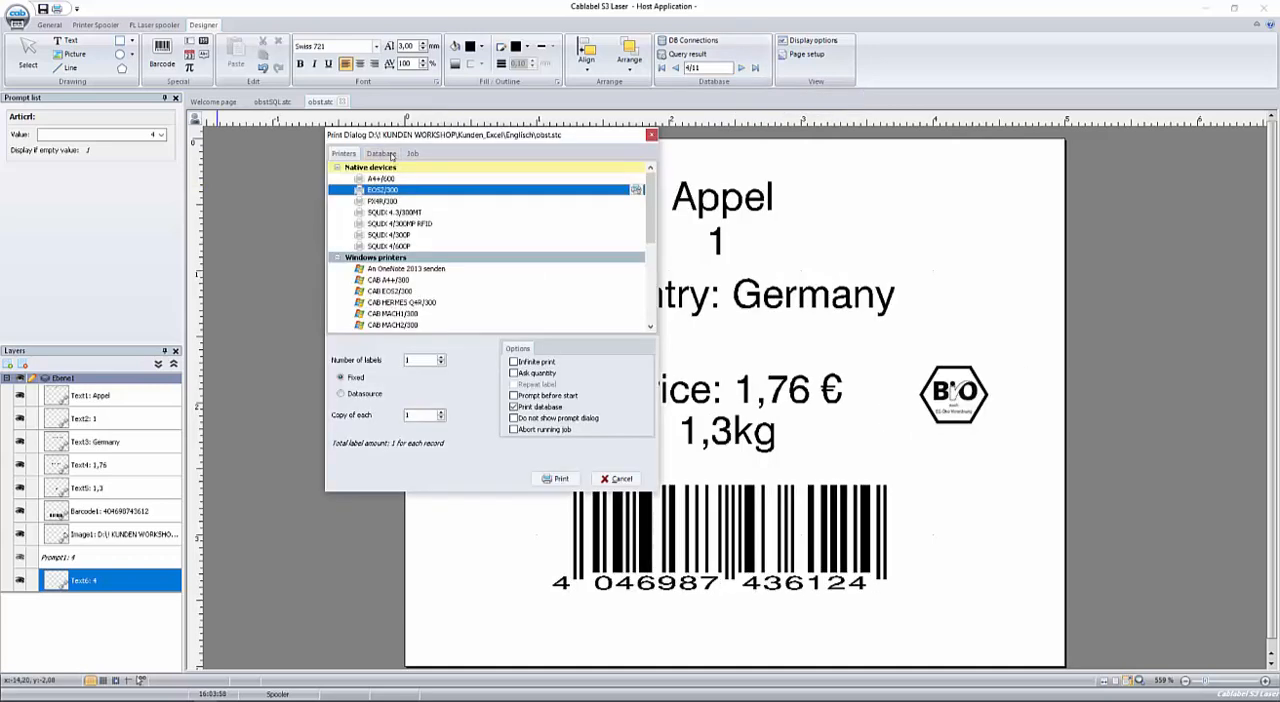
Cancel the open print dialog, then check the printers in the spooler and in the print dialog's device list without printing.
left_click(616, 479)
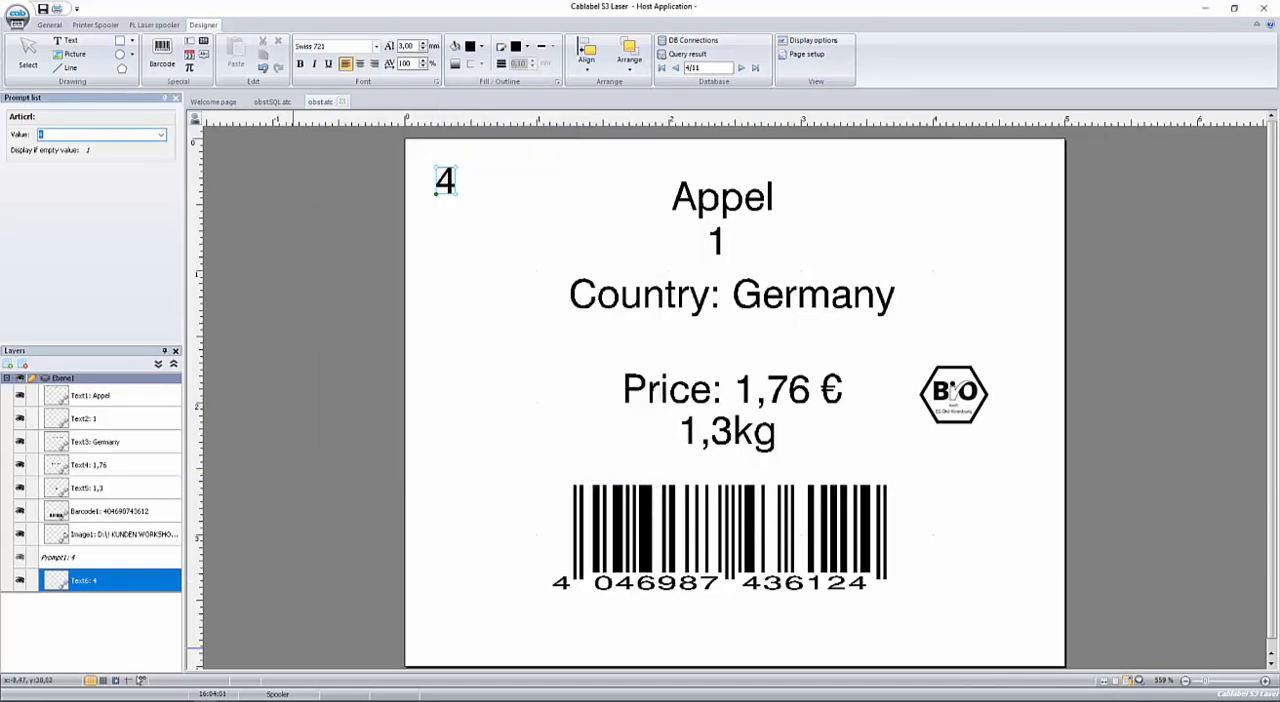
left_click(213, 101)
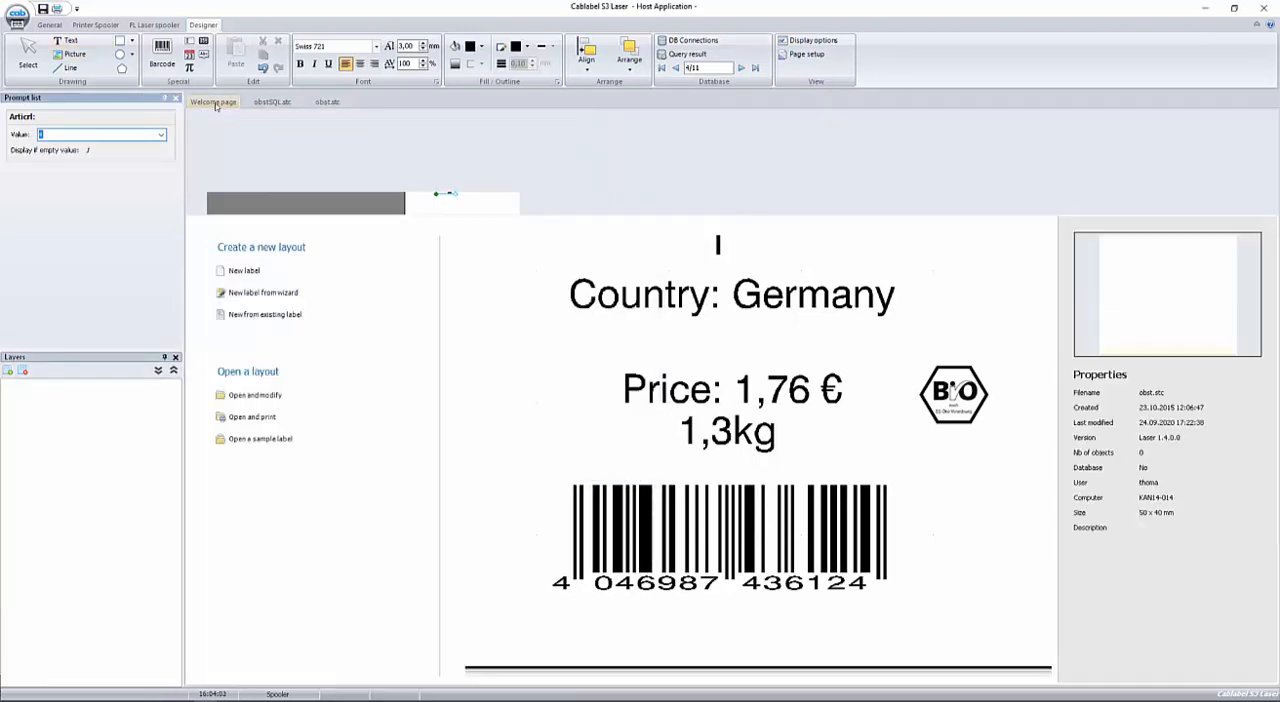
left_click(92, 23)
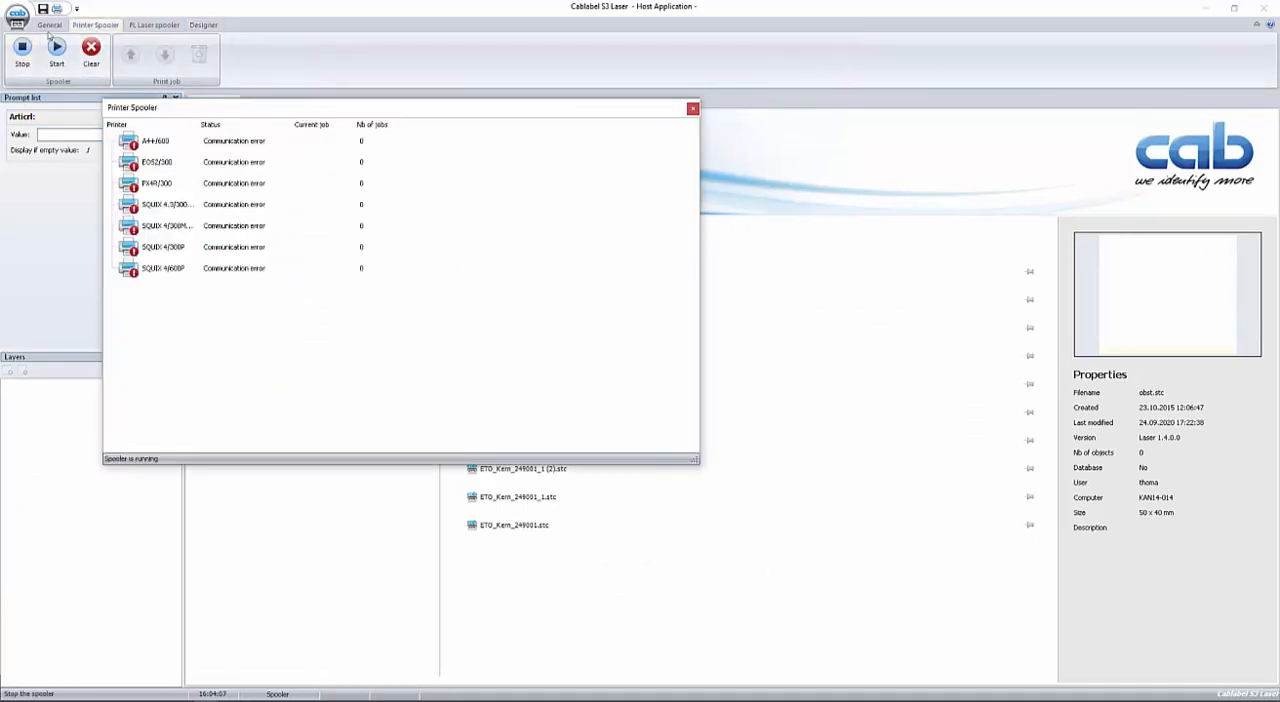
left_click(52, 25)
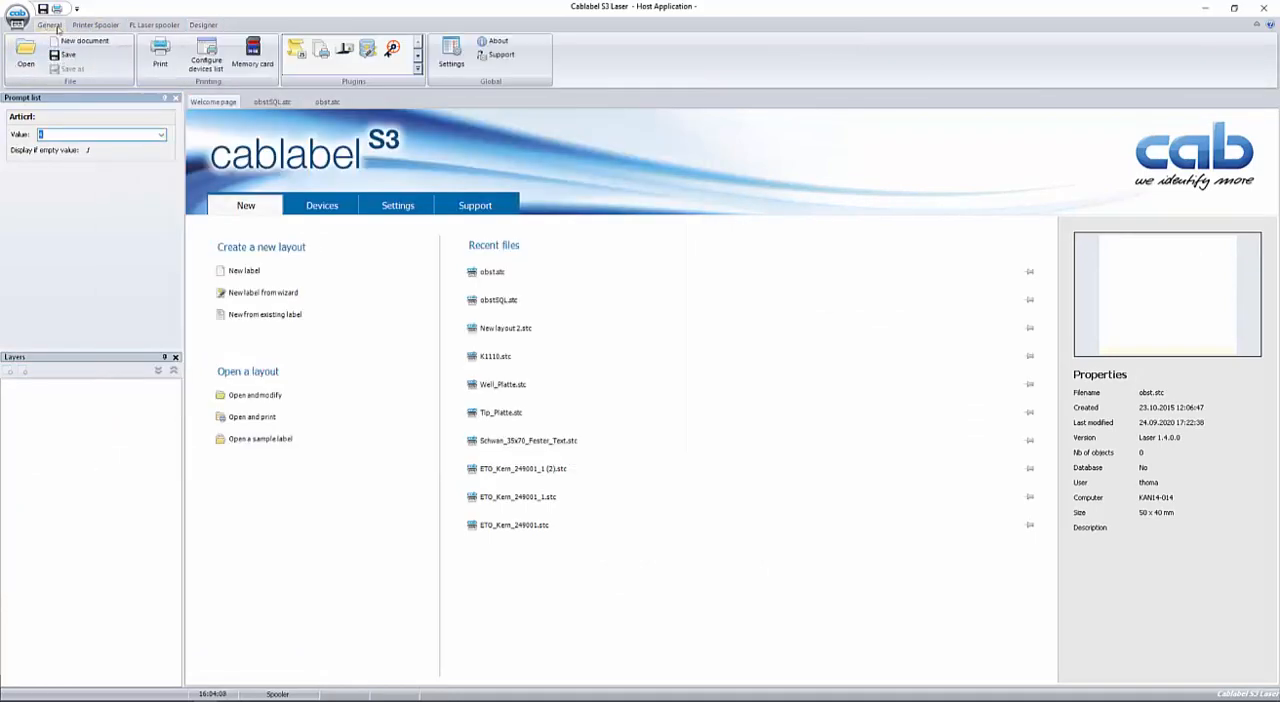
left_click(164, 52)
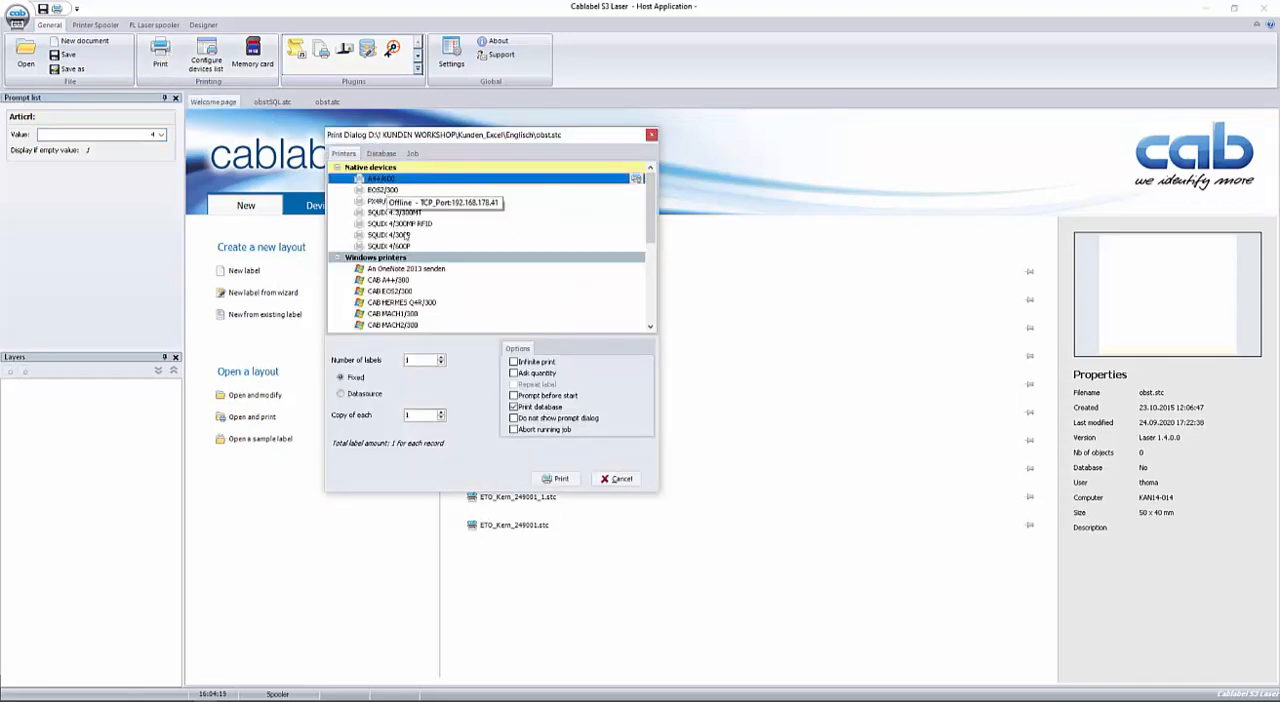
left_click(619, 479)
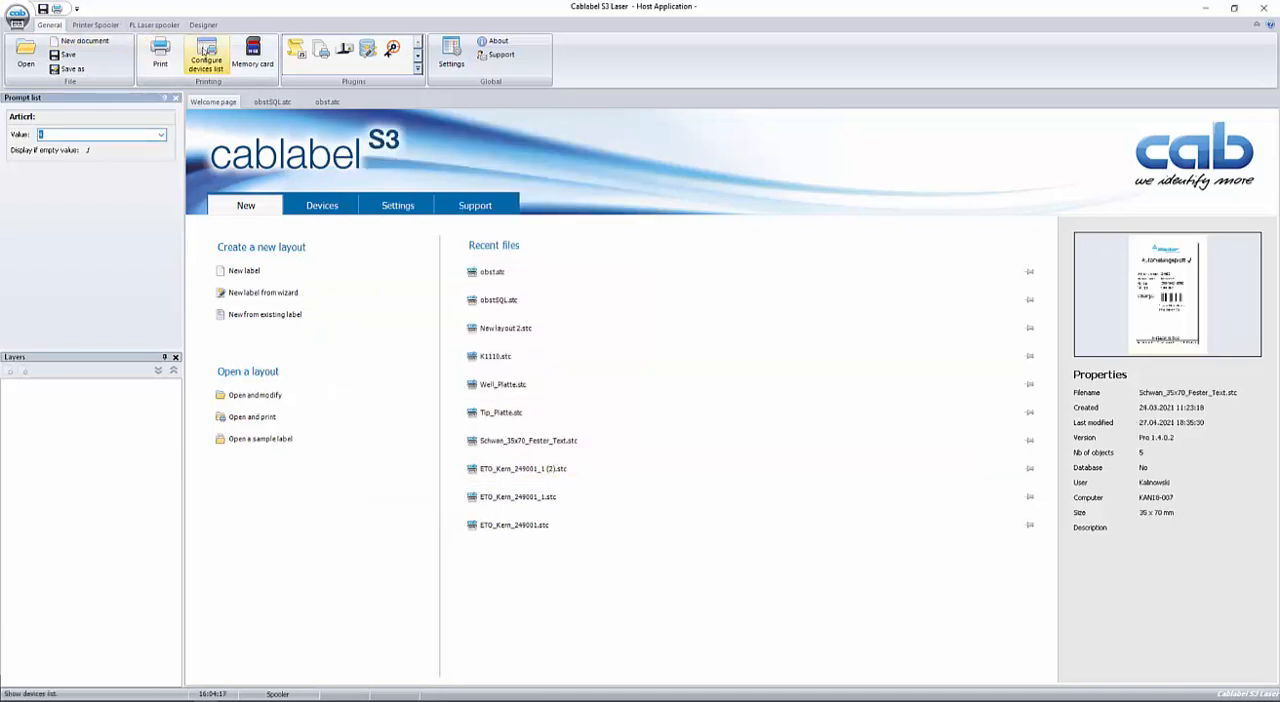
Turn off the Bidirectional option in the EOS2/300 printer's TCP port settings and save the device configuration.
left_click(206, 55)
left_click(468, 236)
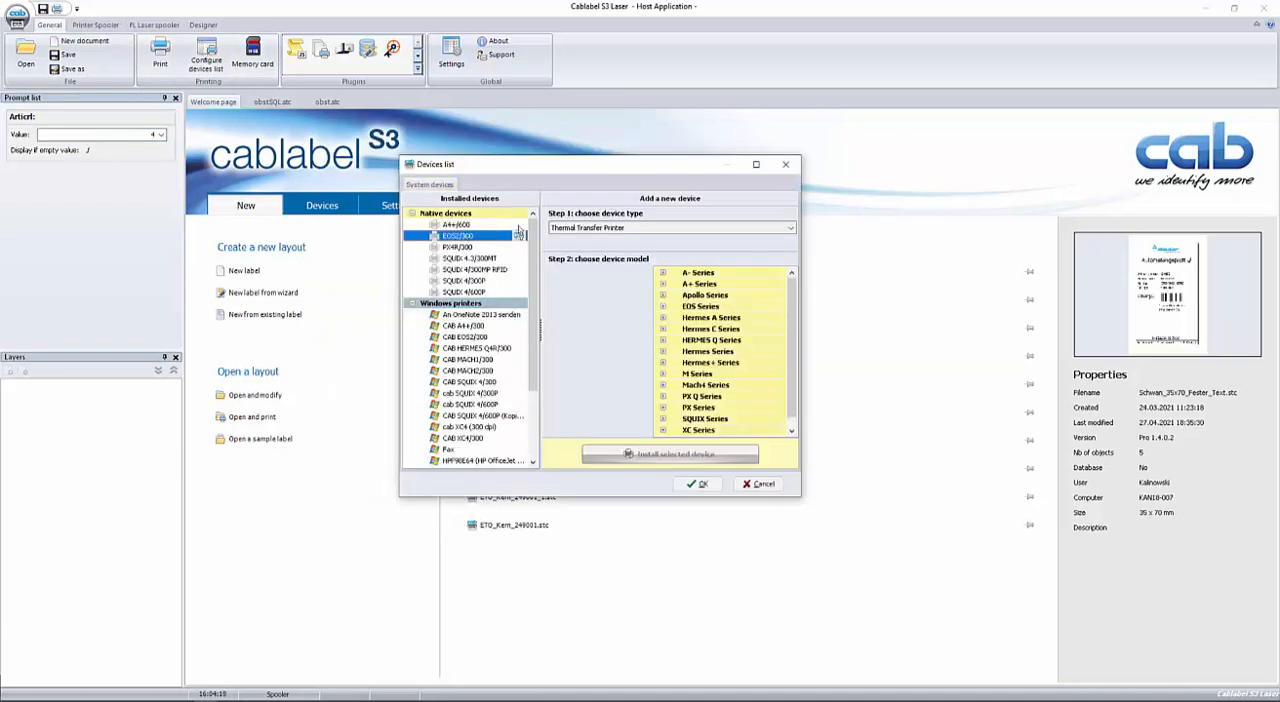
left_click(519, 235)
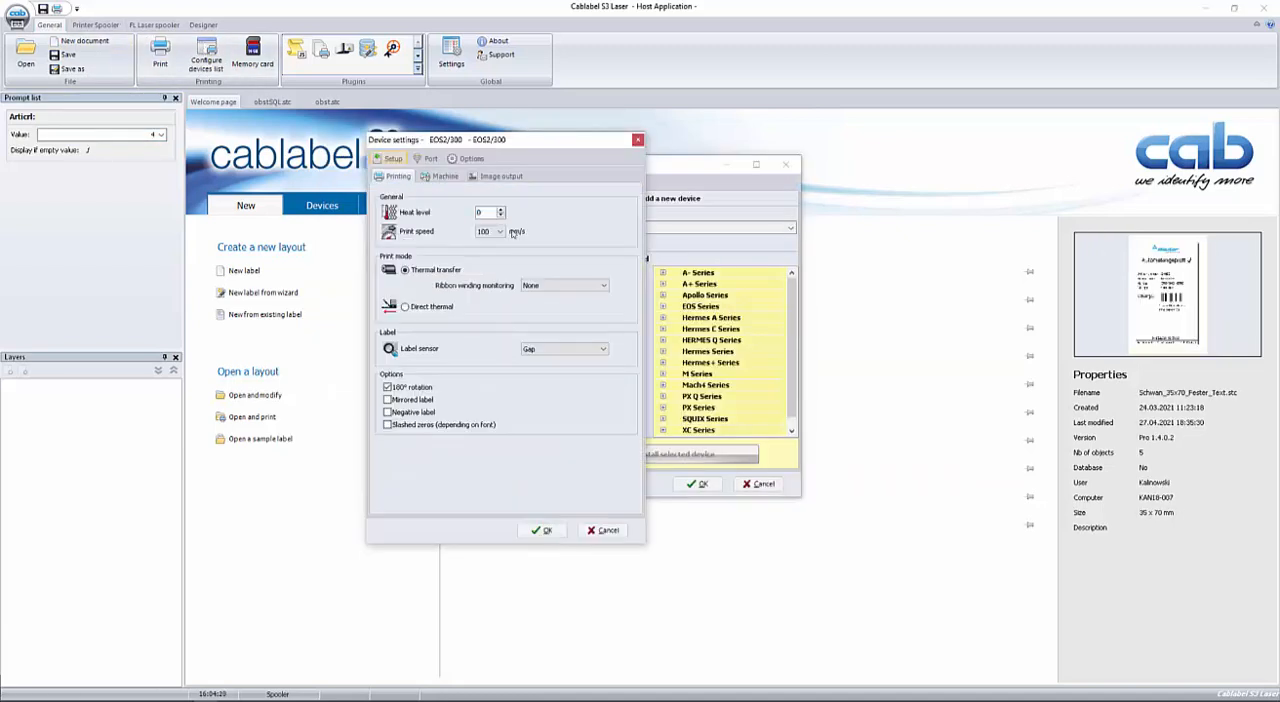
left_click(428, 161)
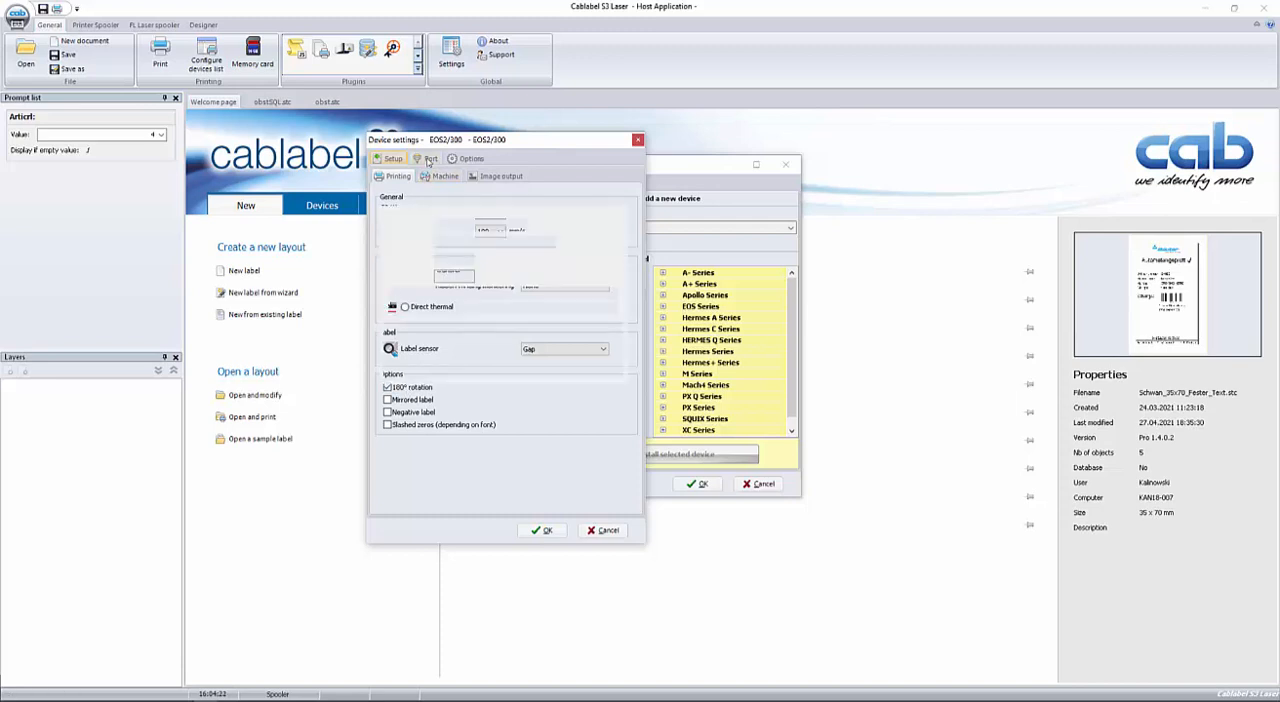
left_click(393, 293)
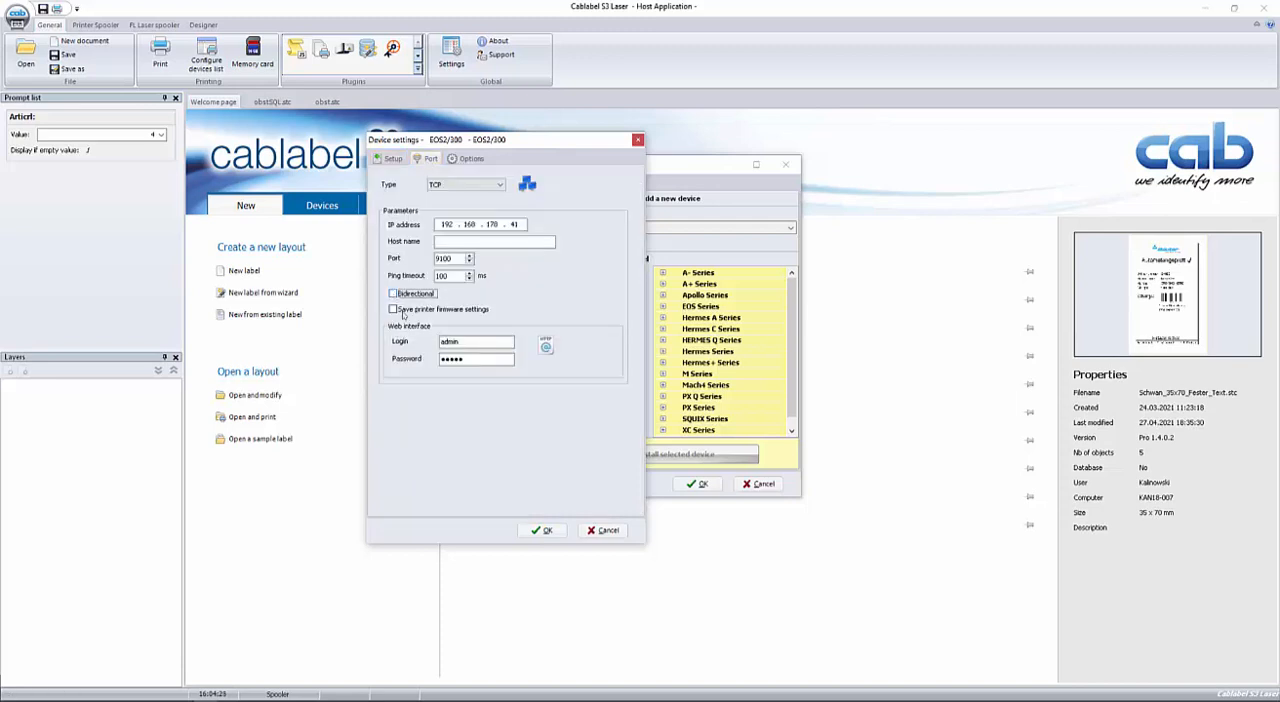
left_click(538, 531)
left_click(697, 484)
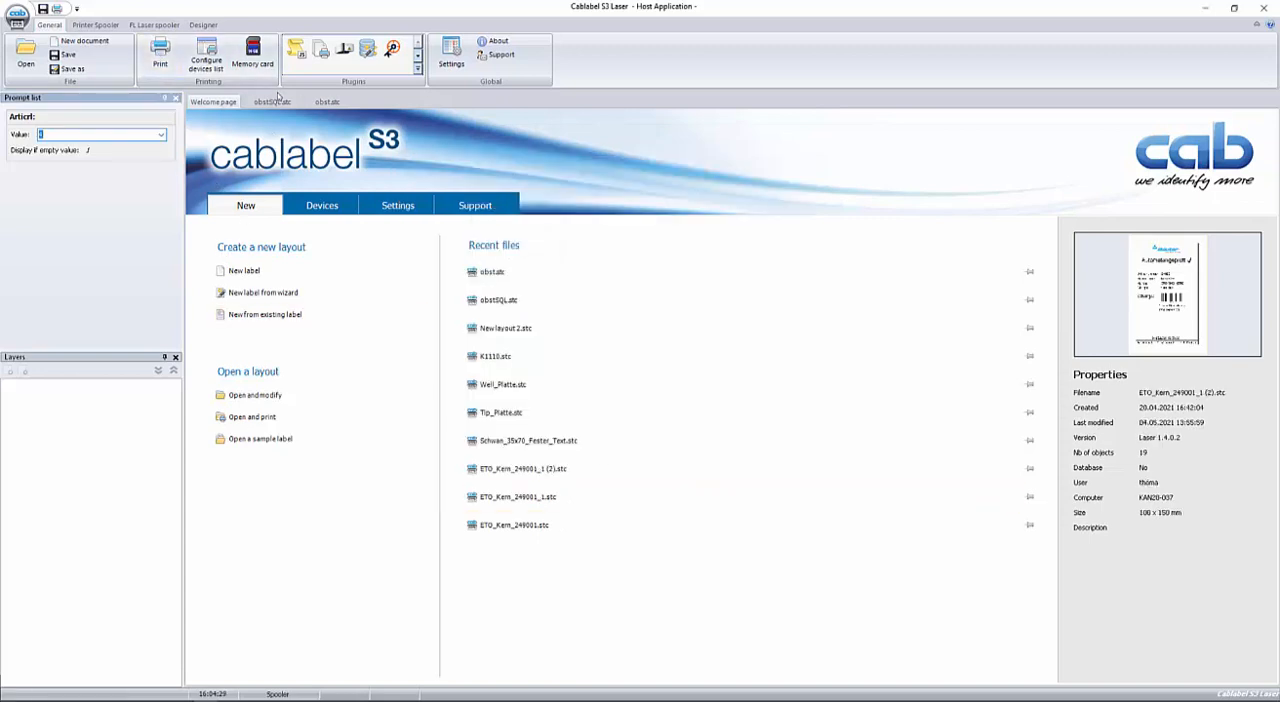
Return to the open obst.atc label document.
left_click(327, 102)
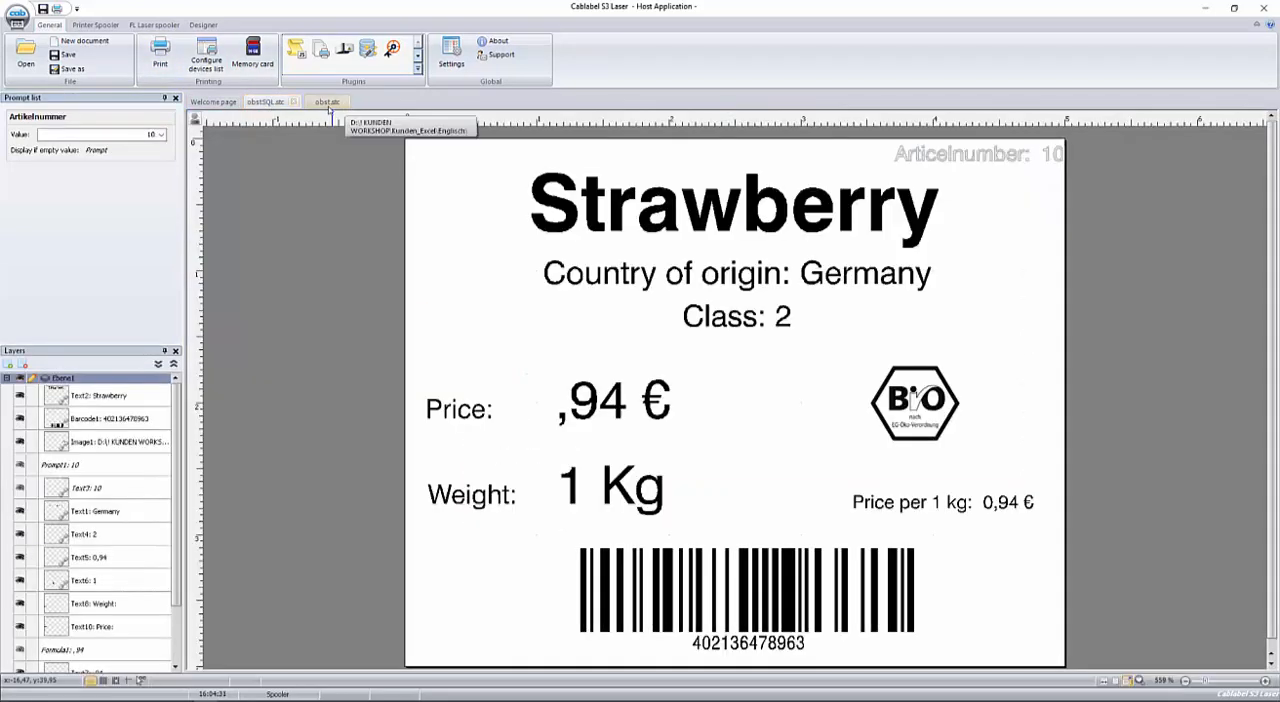
left_click(328, 103)
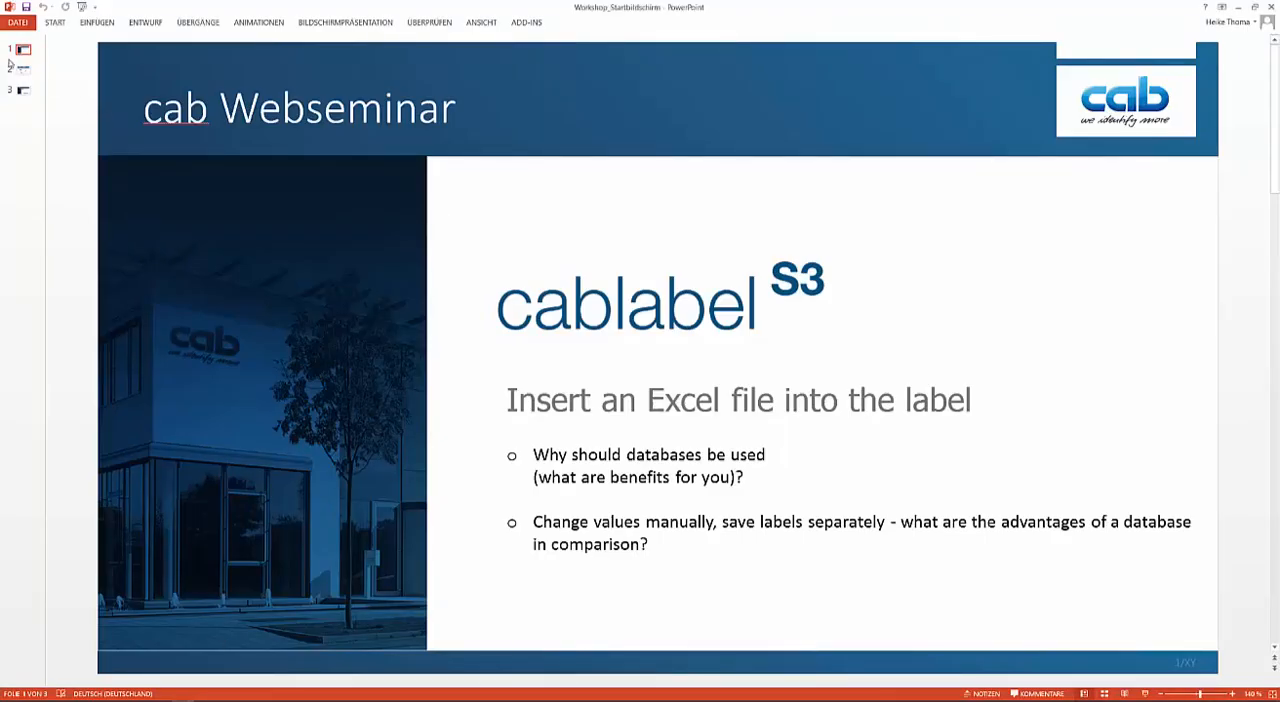
Show the "More Information" slide of the PowerPoint presentation, then switch back to Cablabel S3.
left_click(22, 70)
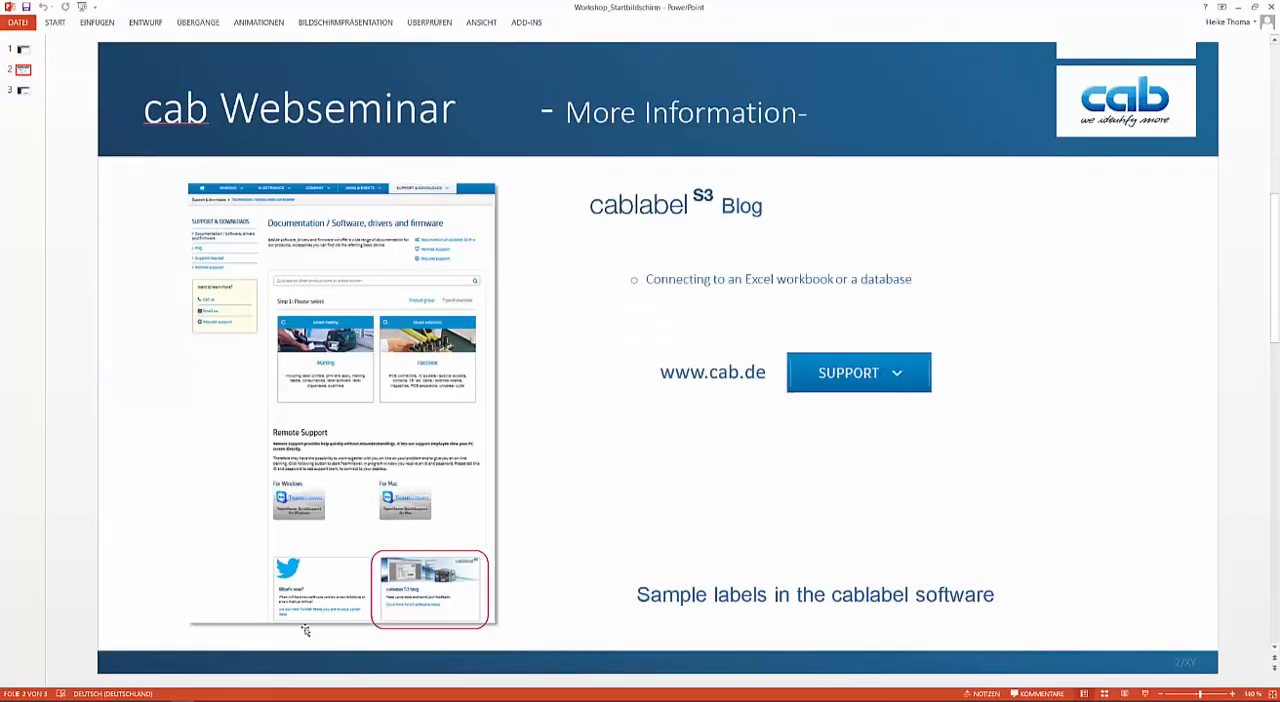
left_click(205, 688)
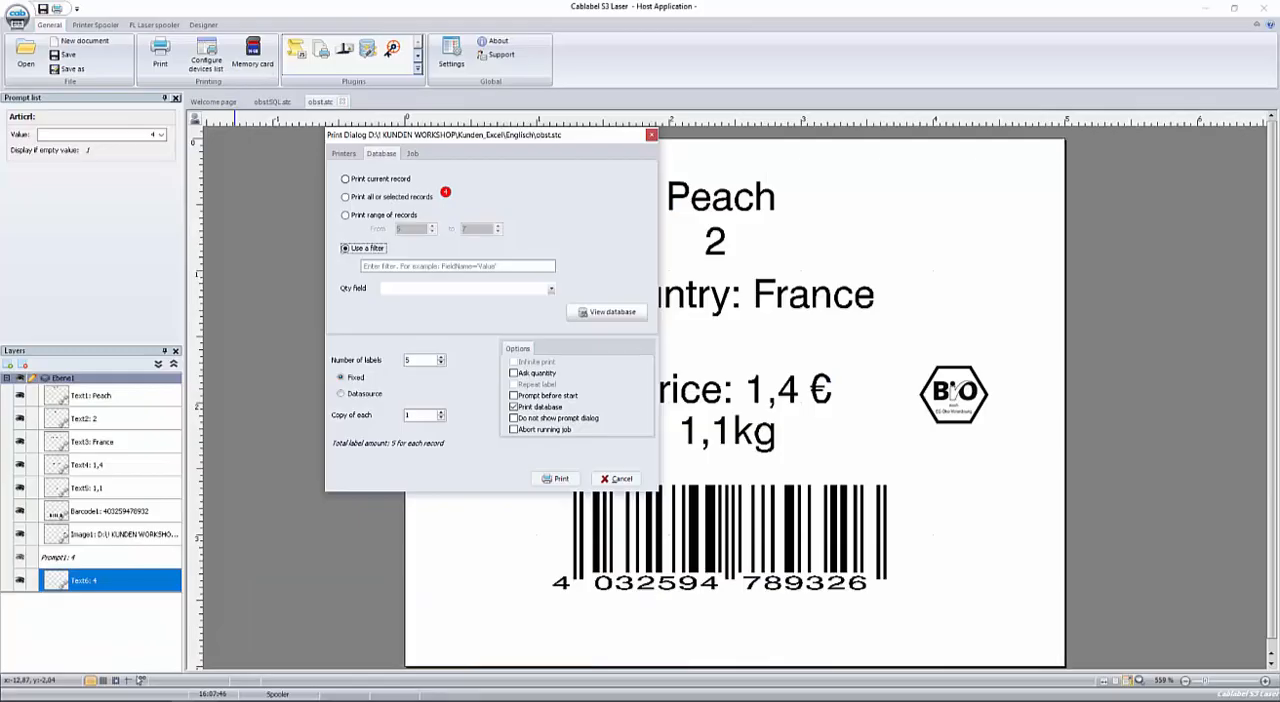